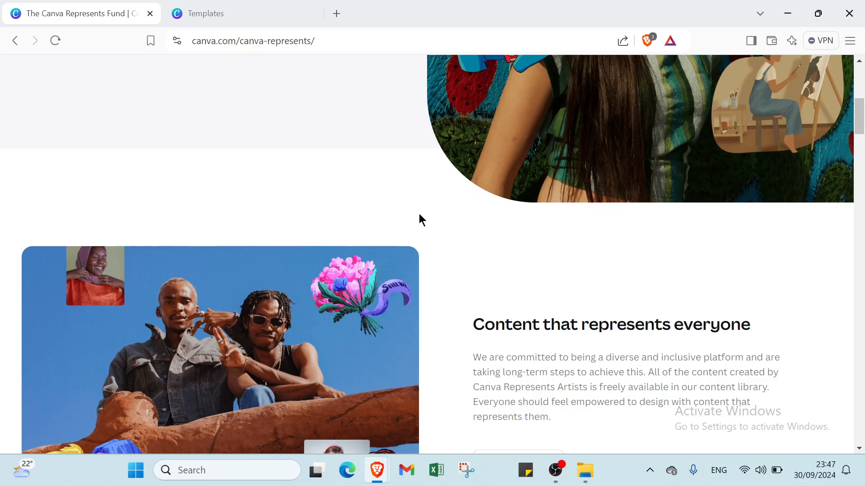
Read through the Canva Represents Fund page, from its introduction to the Meet the artists section
scroll(421, 210, "down", 1)
scroll(422, 210, "down", 3)
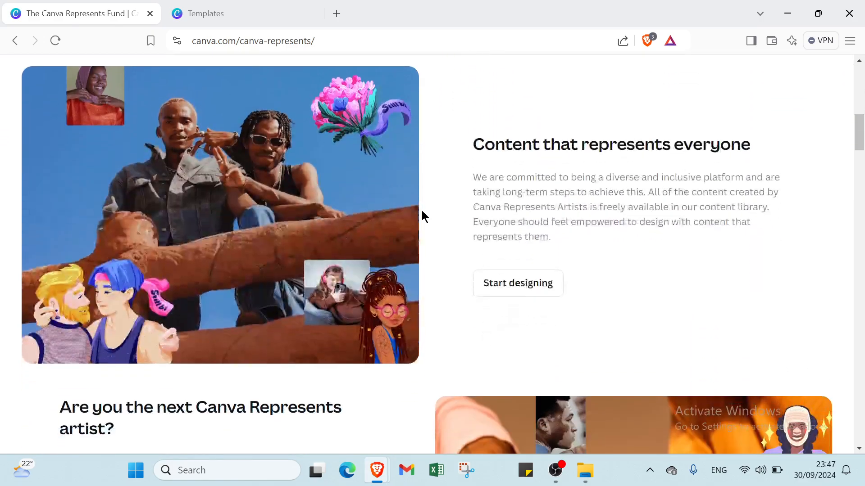
scroll(422, 210, "up", 10)
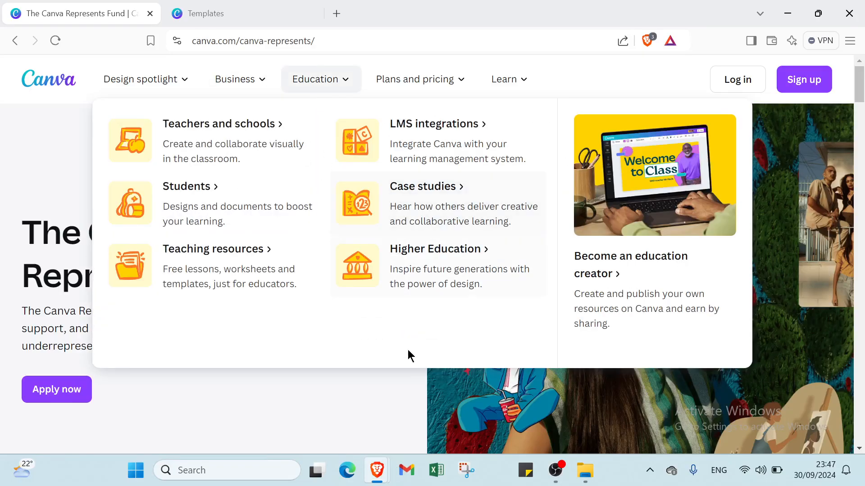
scroll(415, 287, "down", 3)
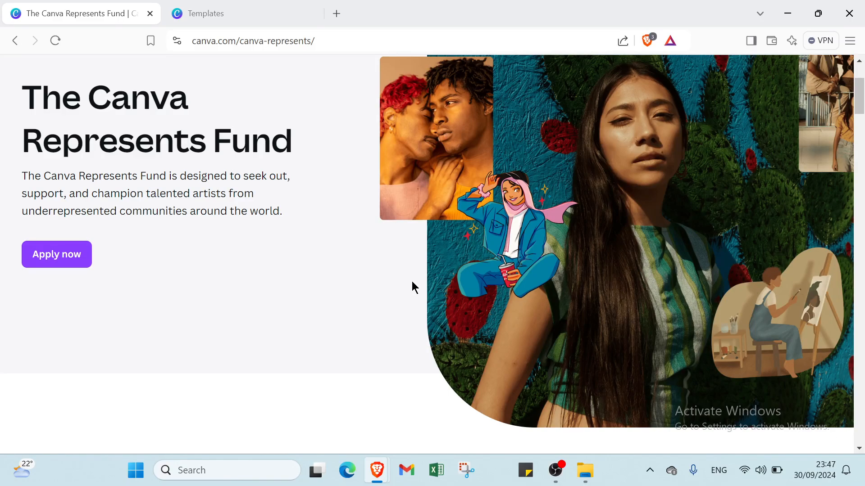
scroll(413, 287, "down", 4)
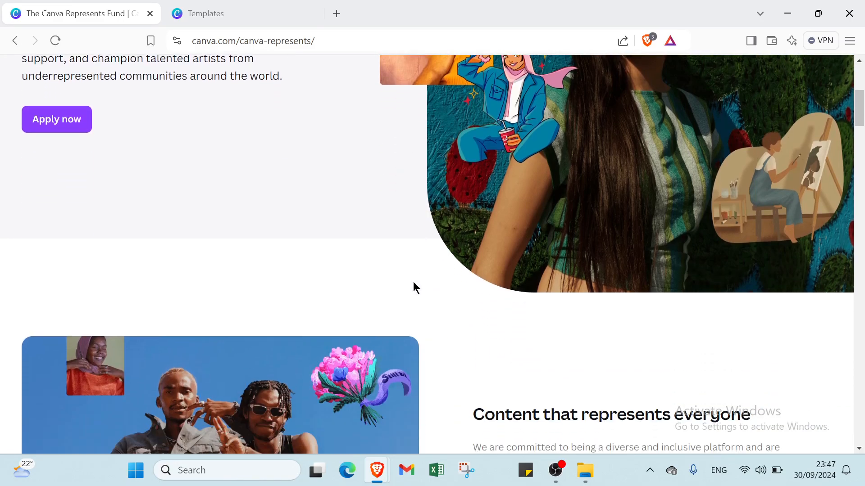
scroll(415, 286, "down", 5)
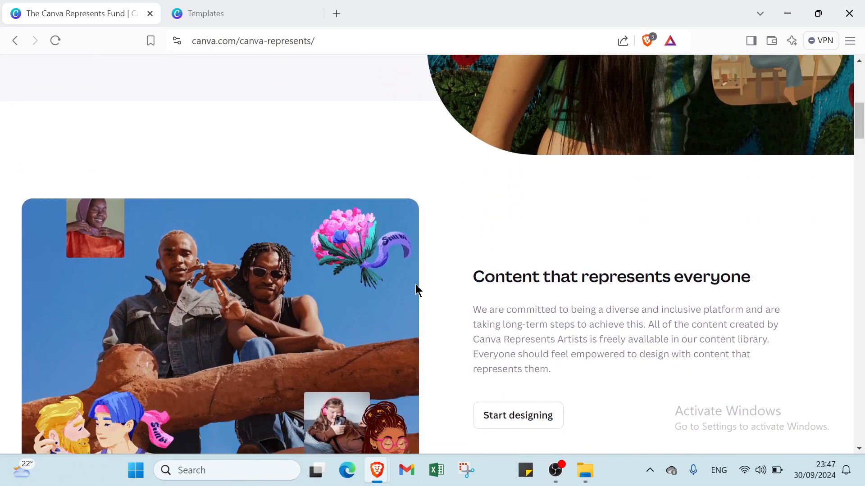
scroll(415, 285, "down", 4)
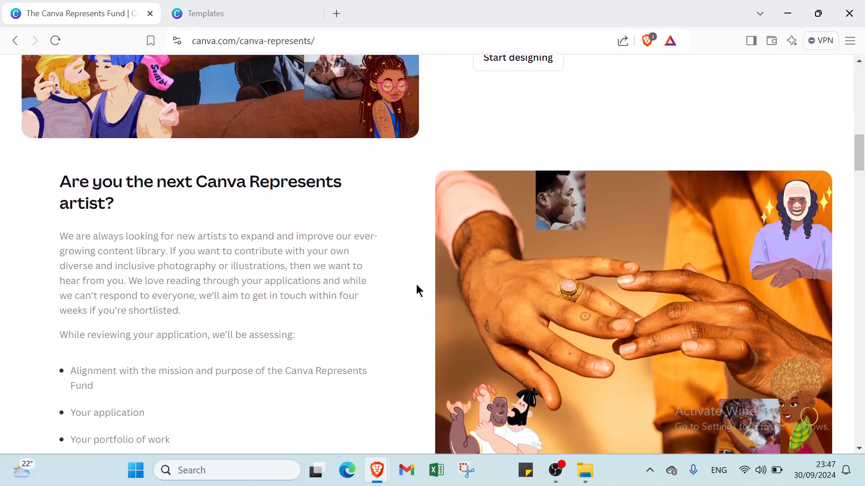
scroll(416, 285, "down", 4)
scroll(417, 286, "down", 3)
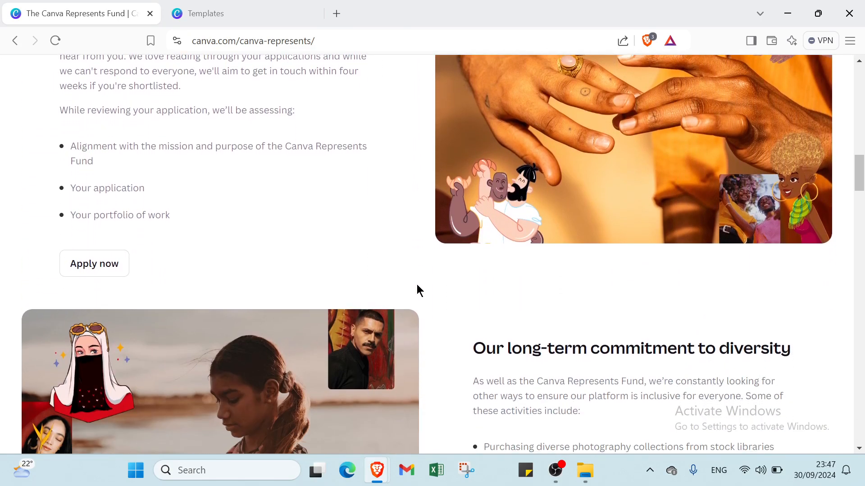
scroll(417, 286, "down", 4)
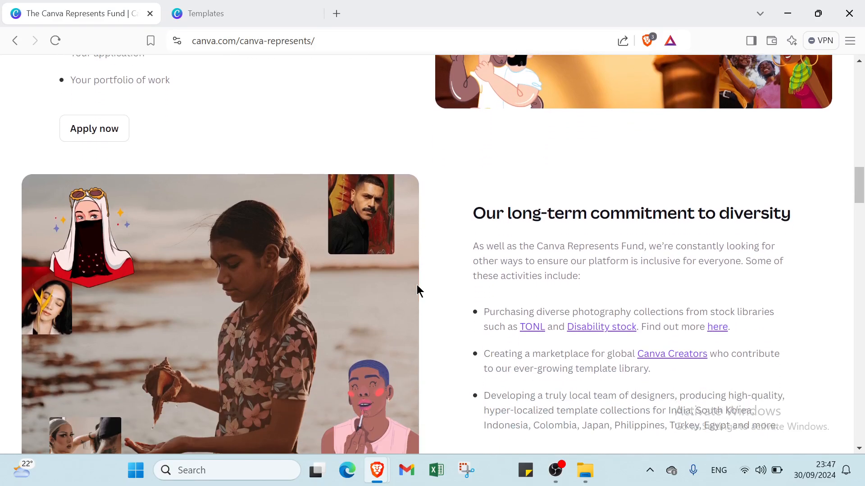
scroll(417, 285, "down", 2)
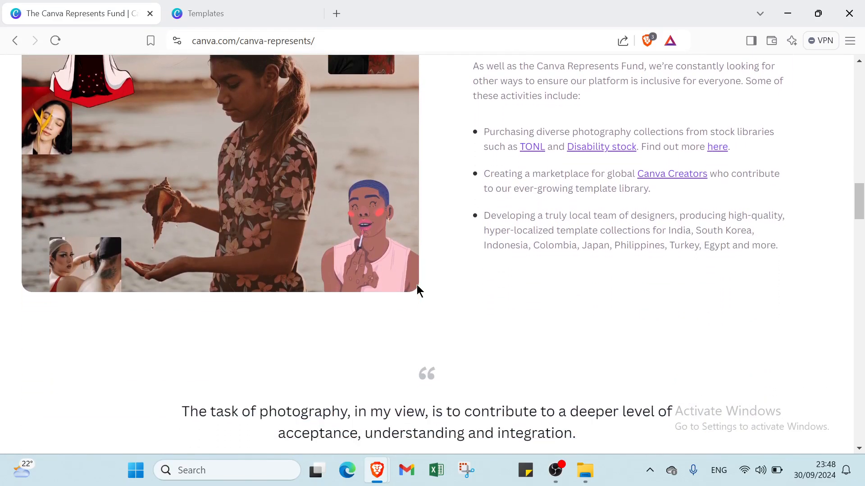
scroll(417, 290, "down", 3)
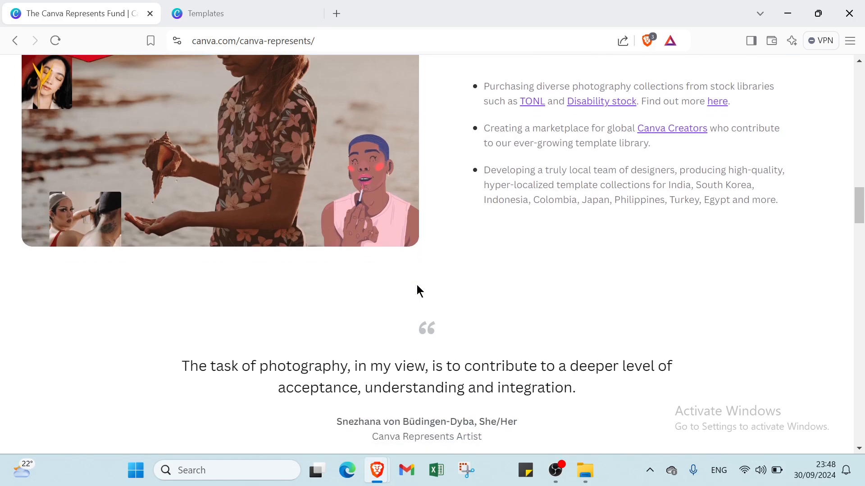
scroll(418, 291, "down", 4)
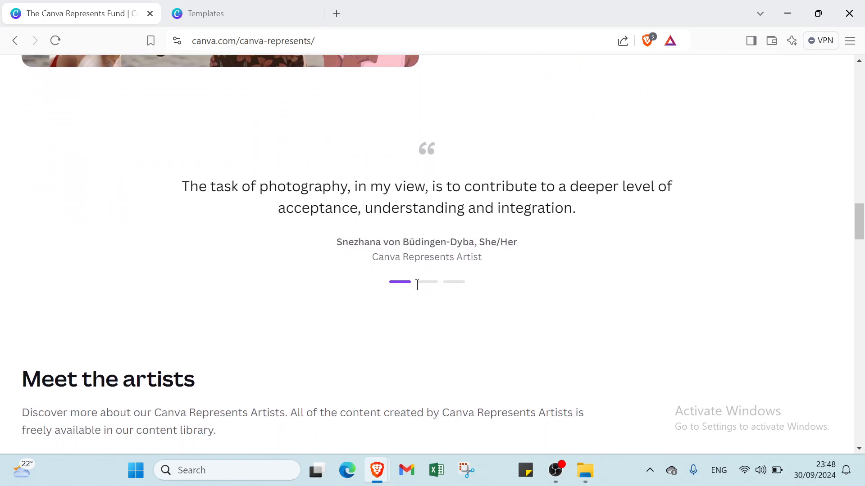
scroll(417, 285, "down", 3)
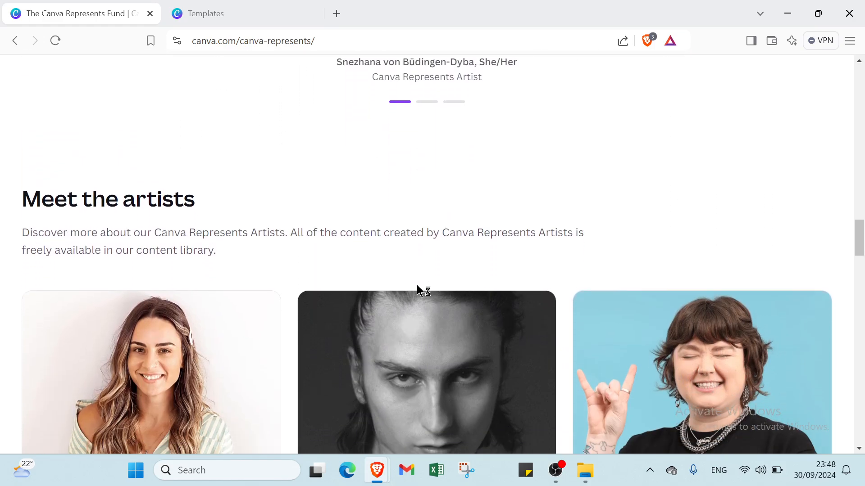
scroll(418, 291, "down", 3)
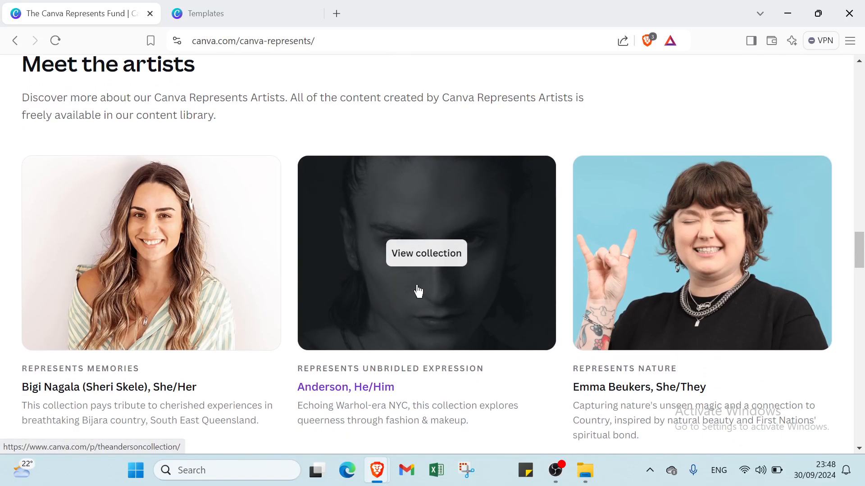
scroll(417, 291, "down", 2)
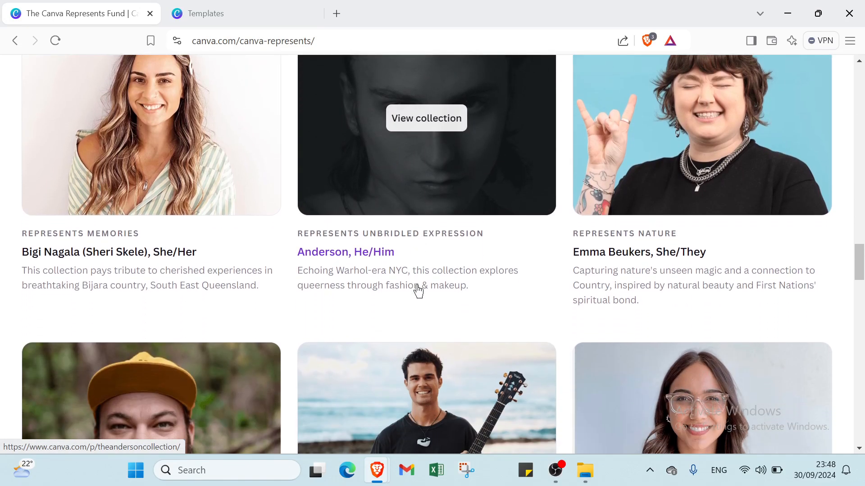
scroll(418, 291, "down", 3)
scroll(418, 291, "up", 15)
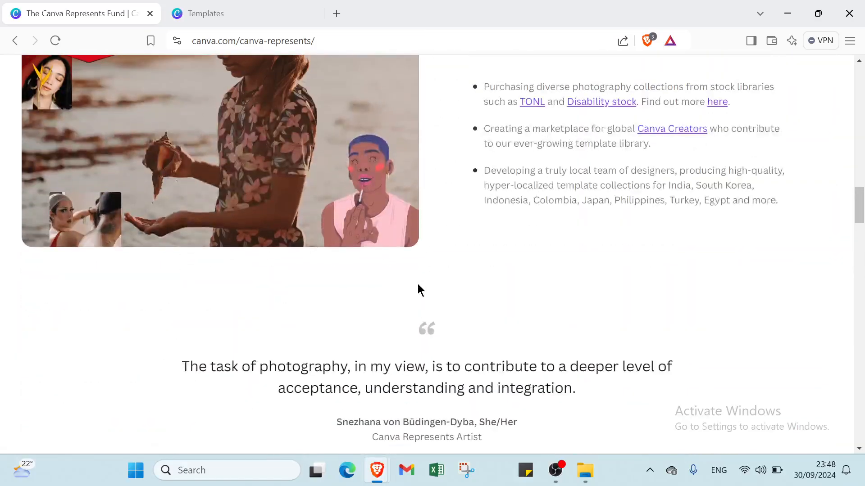
scroll(418, 290, "up", 20)
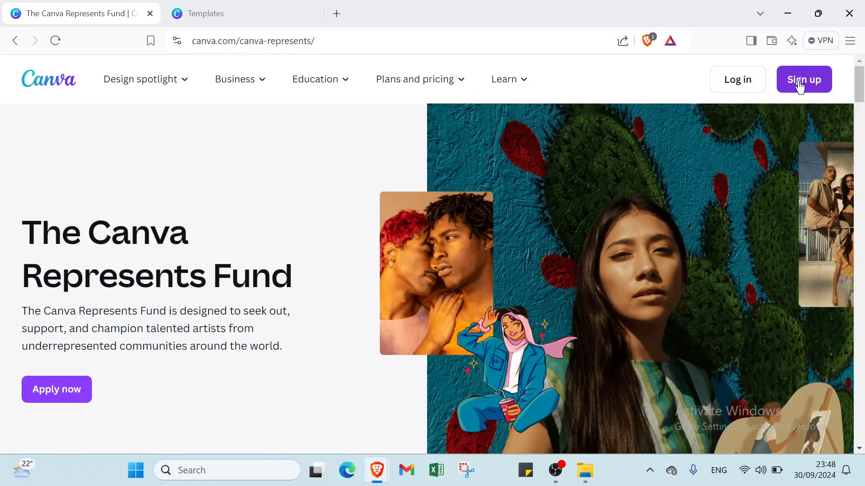
Switch to the open Canva templates page, clear the "websites" search and go to the Canva home page
left_click(276, 8)
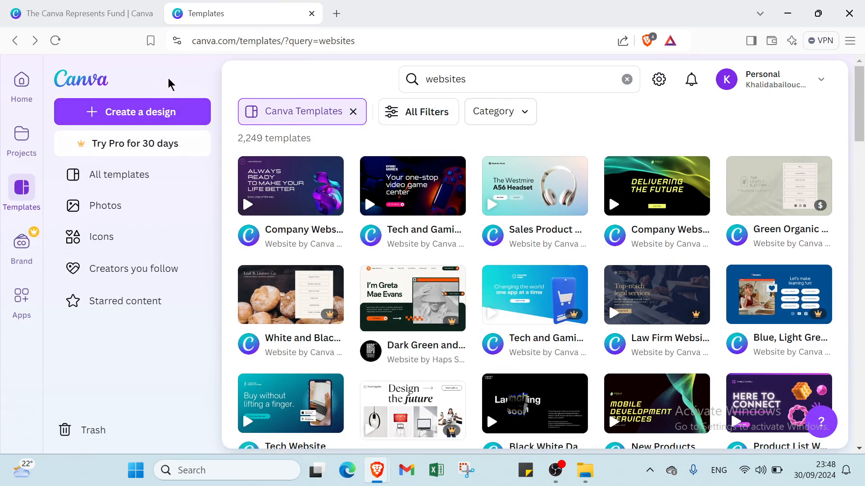
left_click_drag(556, 87, 410, 87)
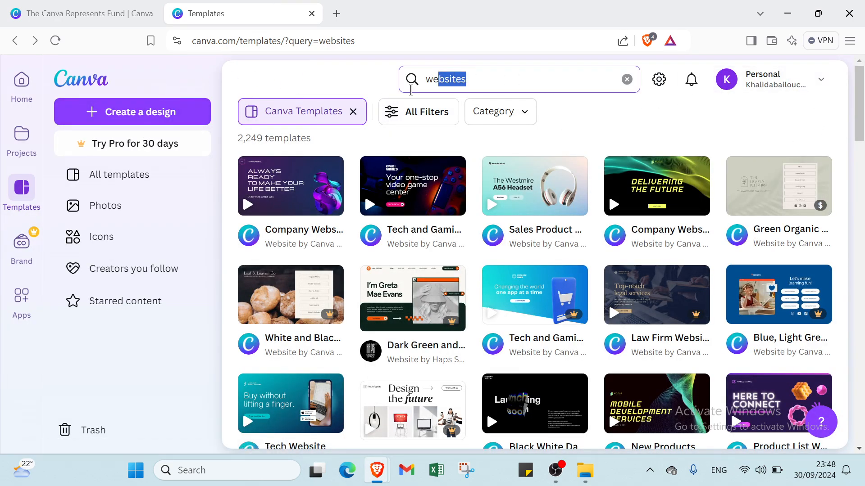
key("BackSpace")
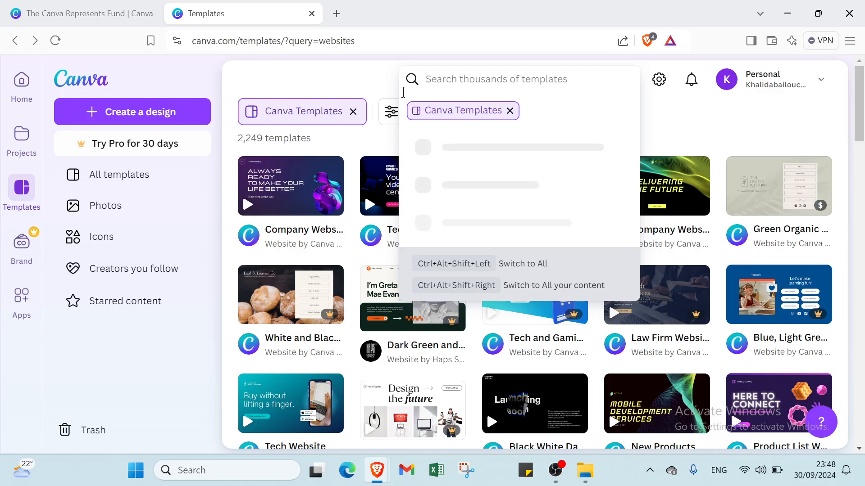
left_click(68, 81)
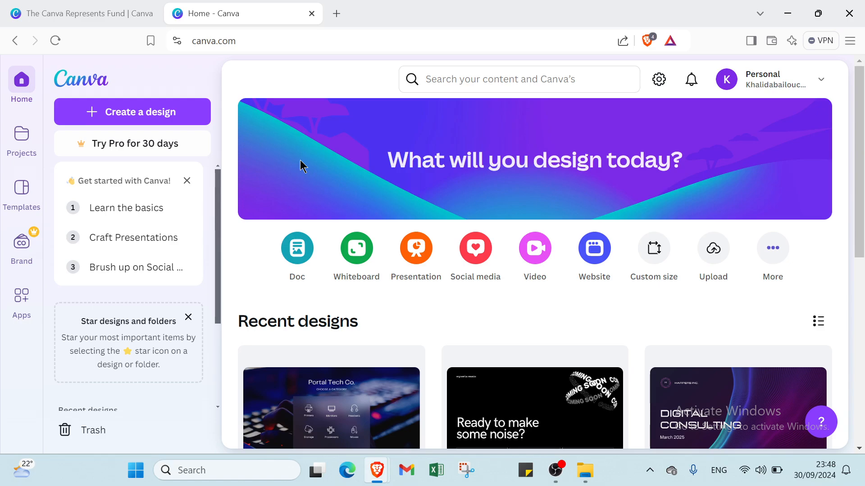
Search Canva for "websites" again using the recent search suggestion
left_click(483, 79)
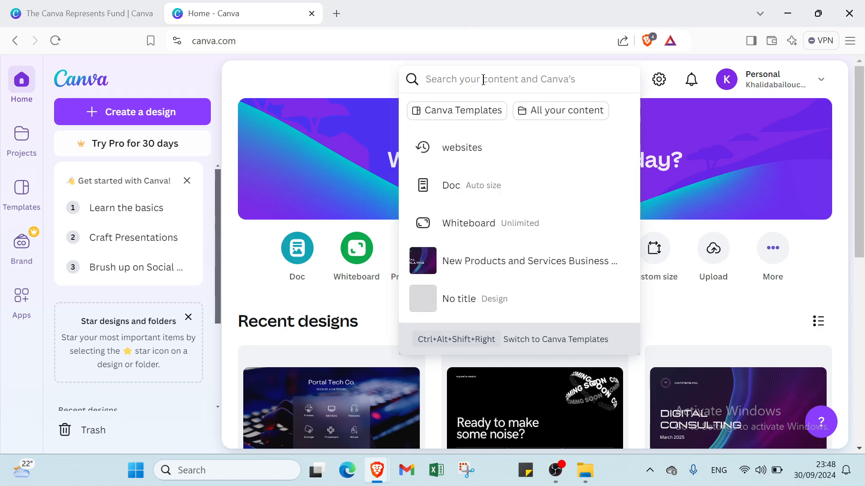
left_click(488, 144)
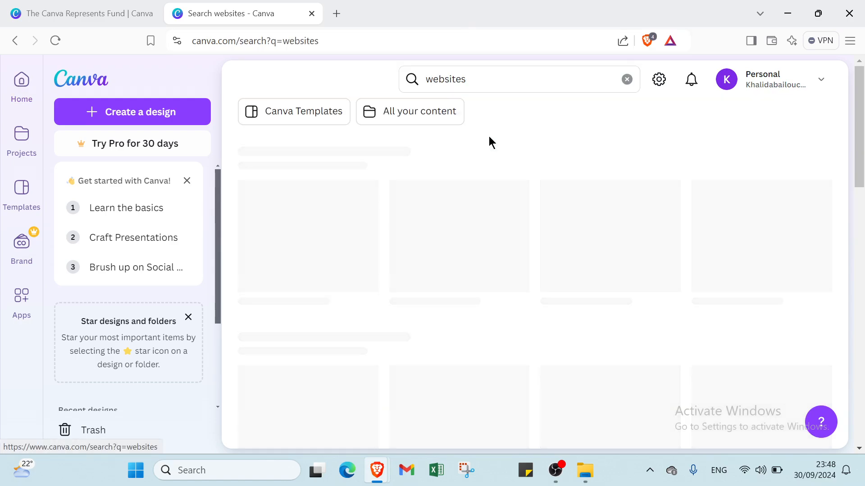
left_click(481, 79)
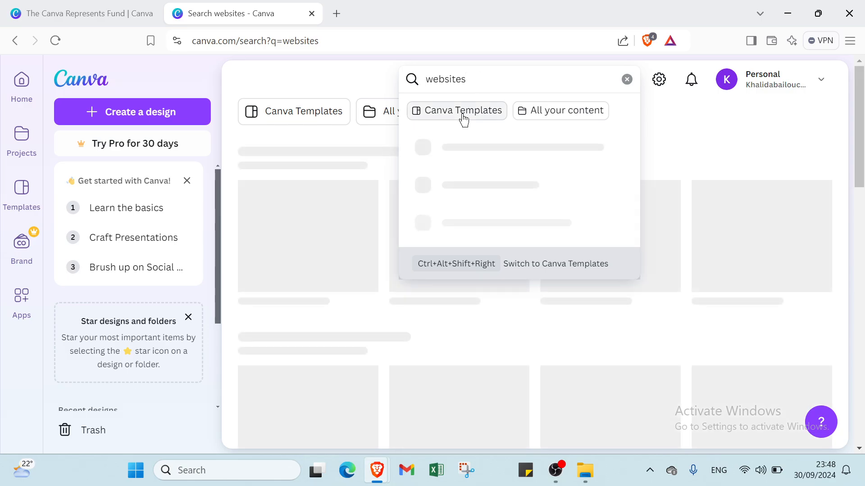
left_click(462, 112)
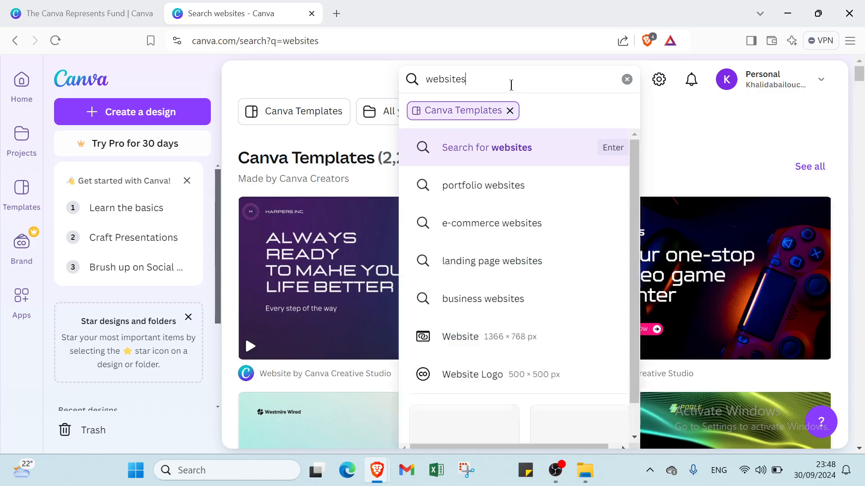
left_click(656, 180)
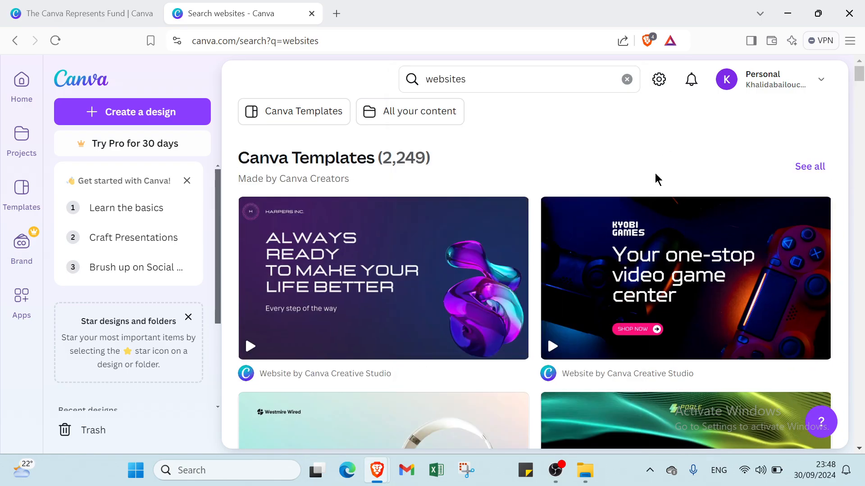
Preview the violet and dark blue Company Website Business template with its similar designs, and open it for customizing
left_click(405, 254)
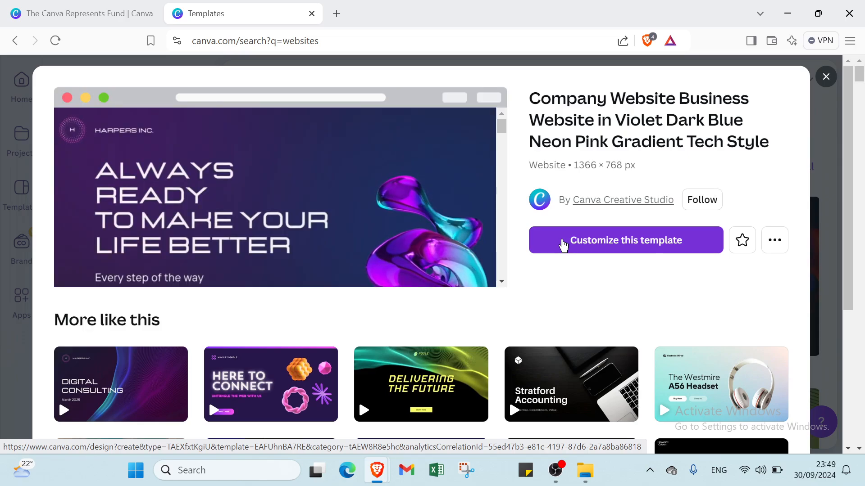
scroll(563, 245, "down", 10)
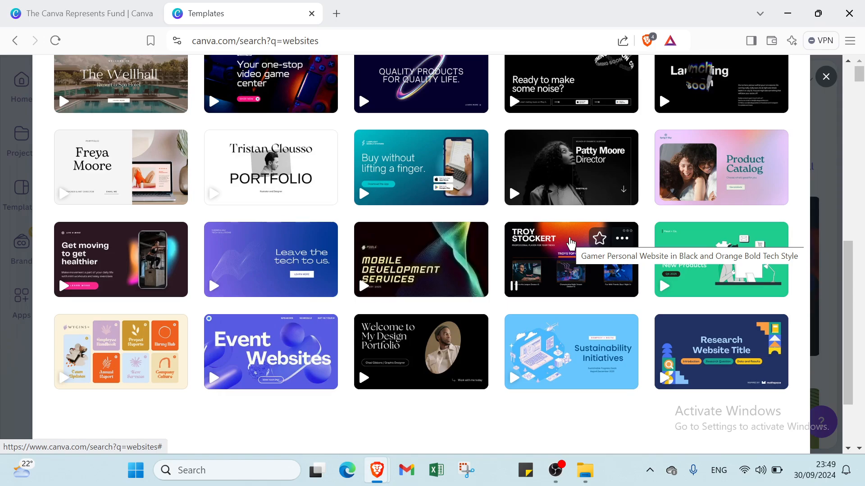
scroll(570, 243, "up", 10)
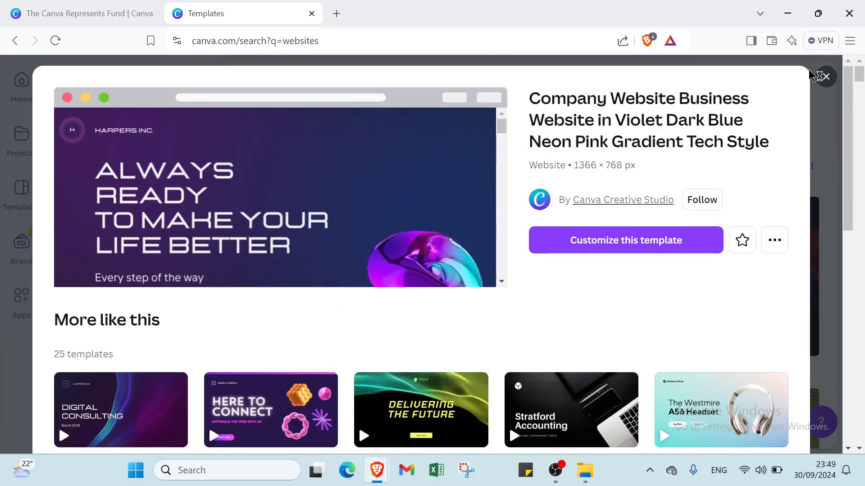
left_click(647, 240)
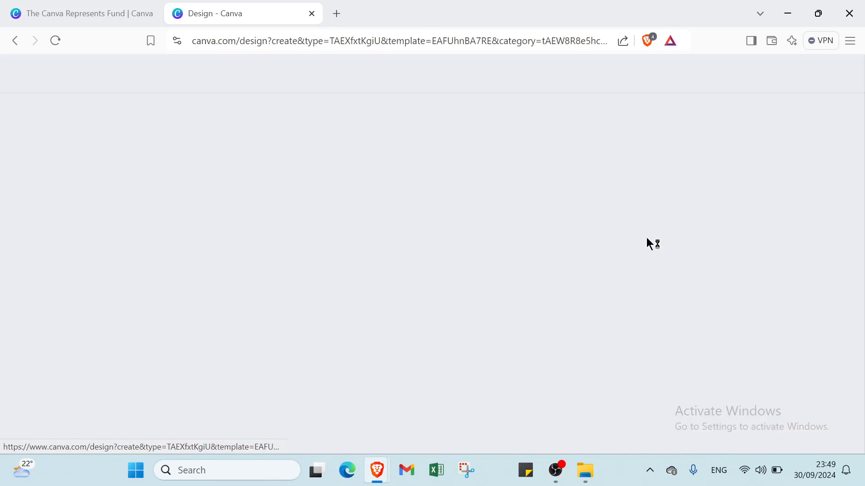
left_click(122, 22)
left_click(222, 6)
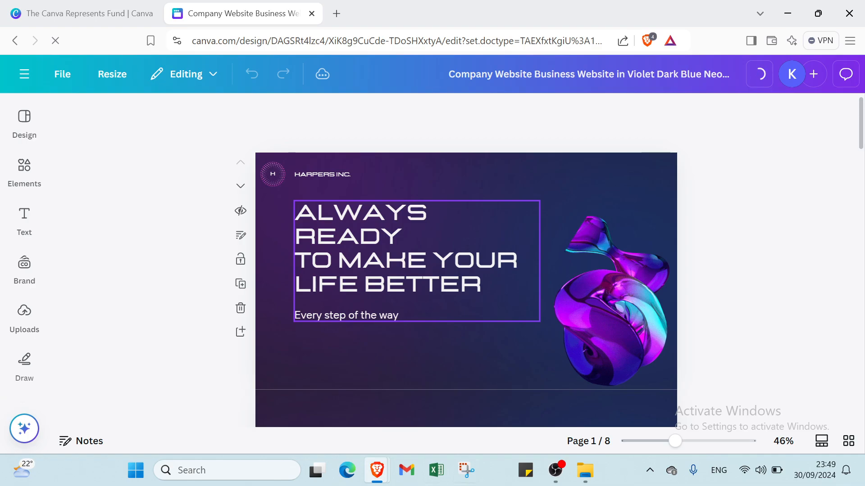
Delete the "ALWAYS READY TO MAKE YOUR LIFE BETTER" heading from the website's first page
left_click(376, 256)
key("Delete")
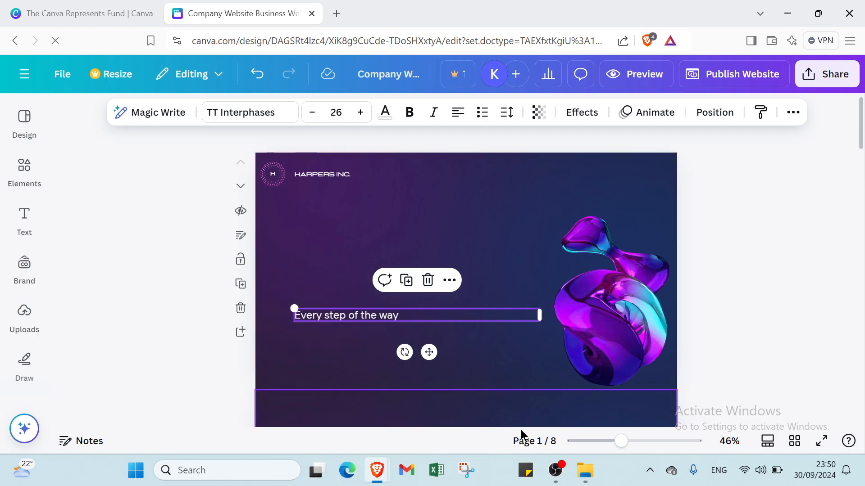
mouse_move(618, 445)
left_mouse_down()
mouse_move(664, 442)
mouse_move(605, 443)
left_mouse_up()
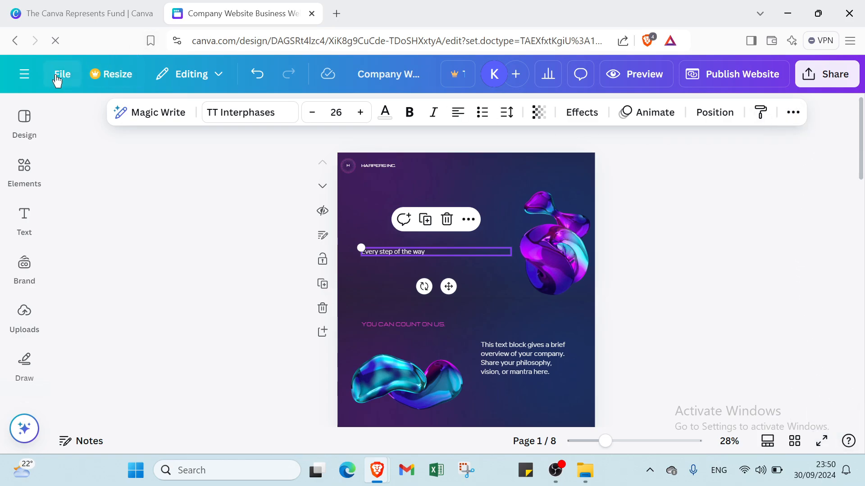
Look over the Magic Write options and try the Arimo font on the "Every step of the way" text
left_click(151, 118)
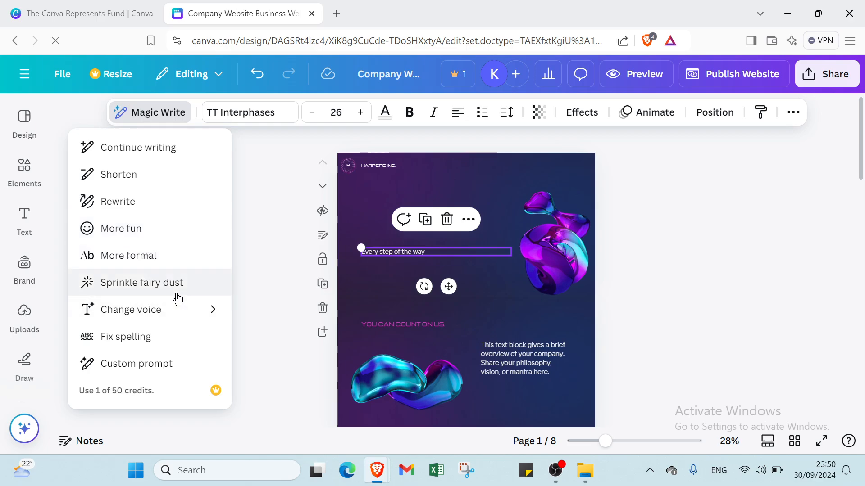
mouse_move(159, 313)
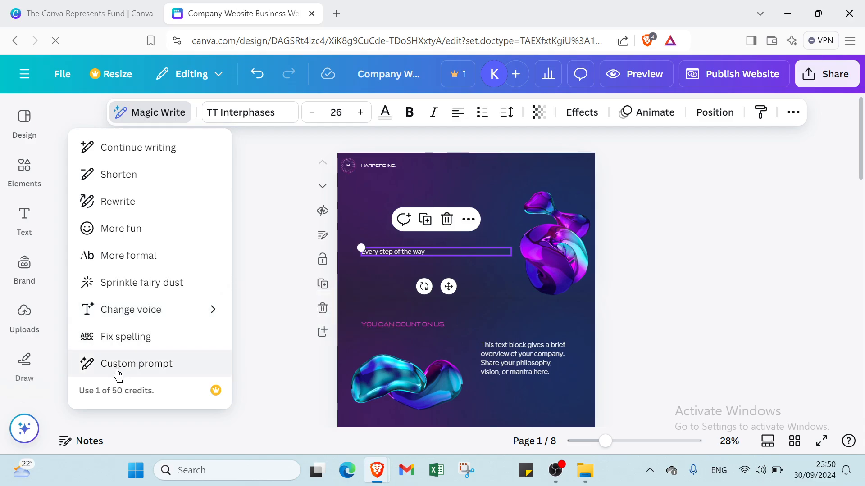
left_click(225, 112)
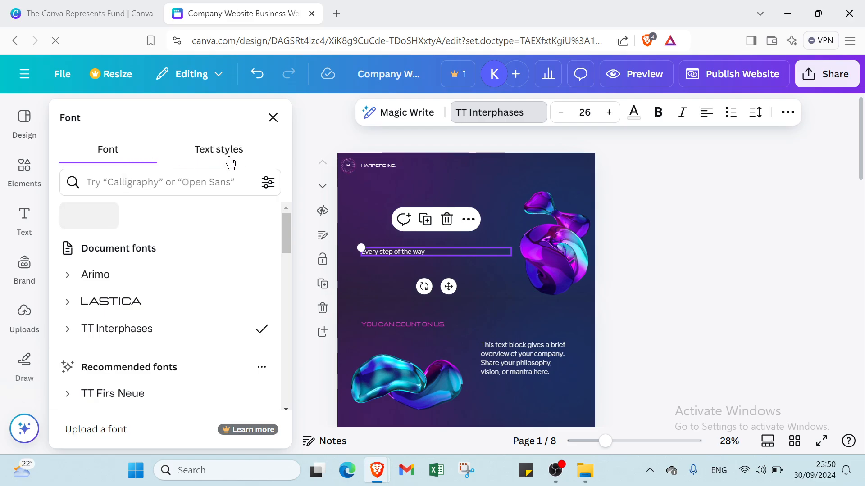
left_click(108, 283)
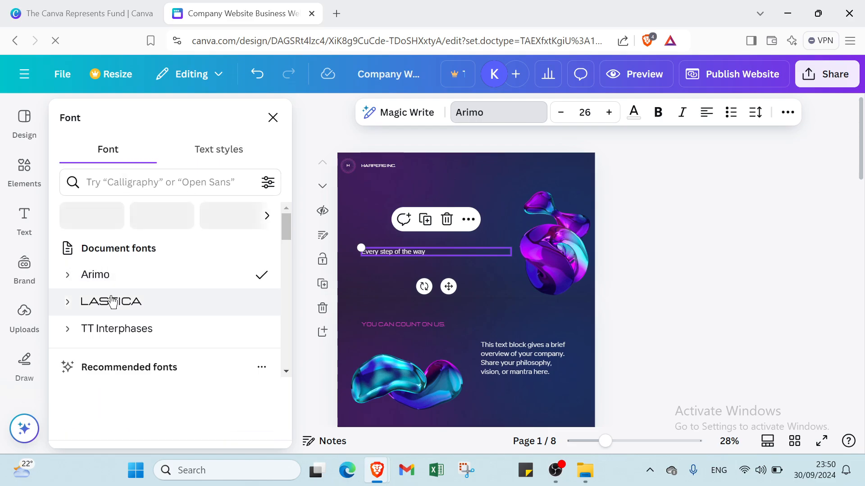
left_click(111, 302)
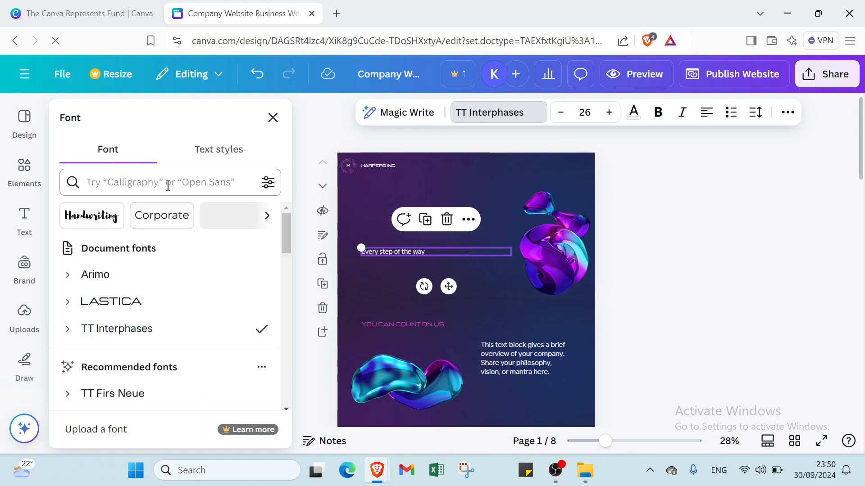
Try the Heading text style on the "Every step of the way" line and replace it with the Subheading style
left_click(216, 150)
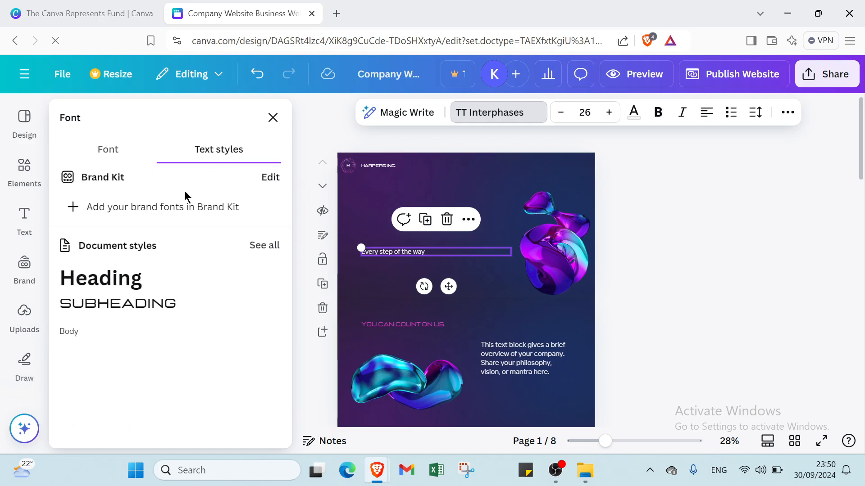
left_click(115, 278)
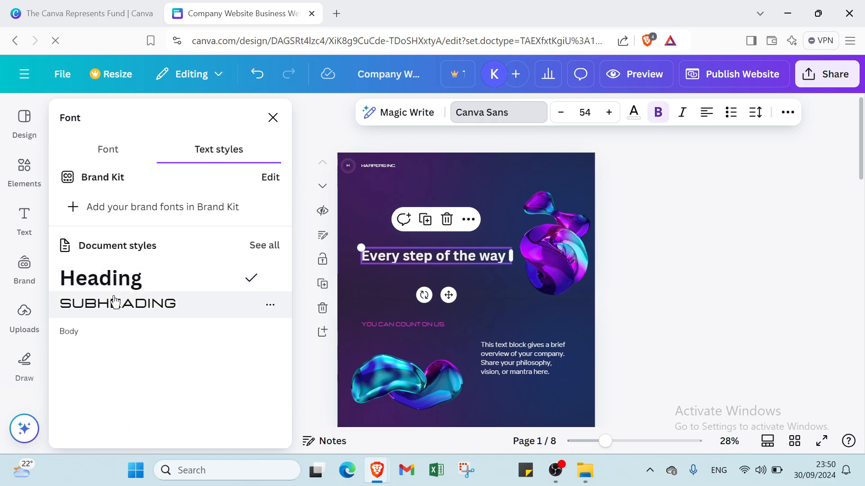
left_click(116, 302)
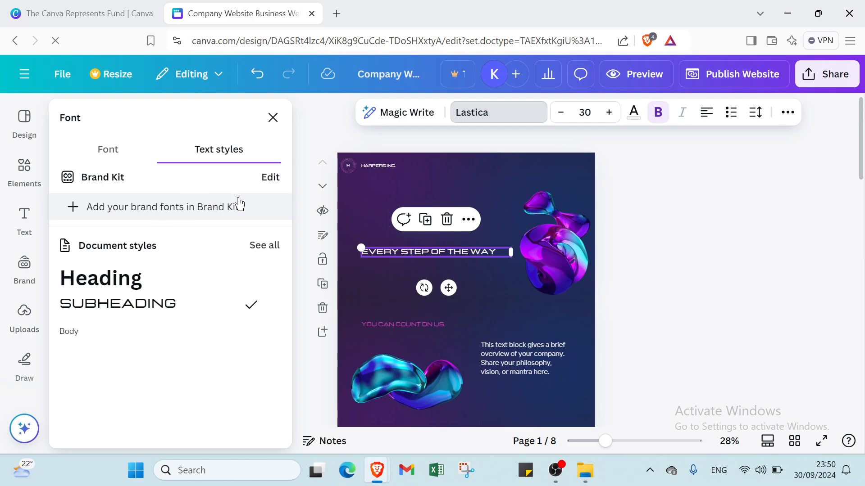
left_click(126, 161)
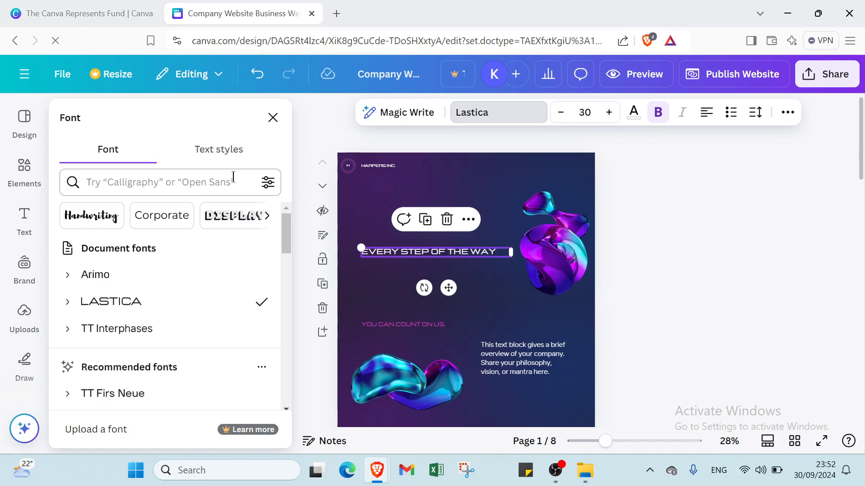
left_click(272, 118)
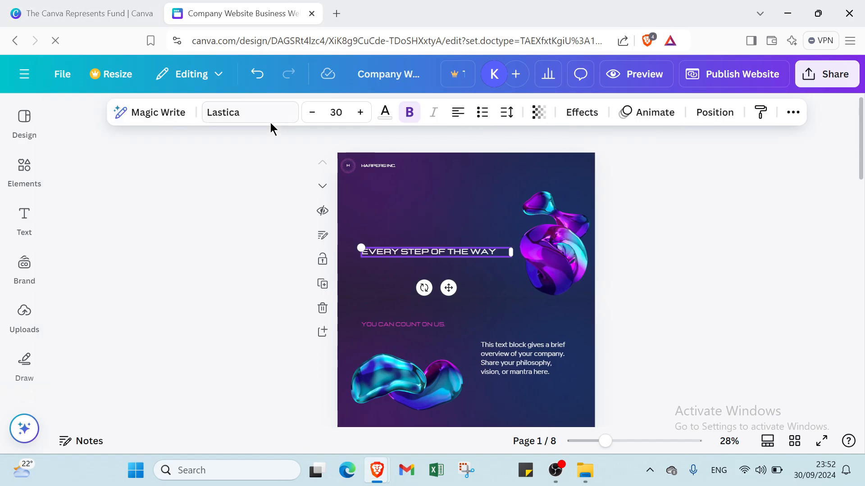
left_click(247, 110)
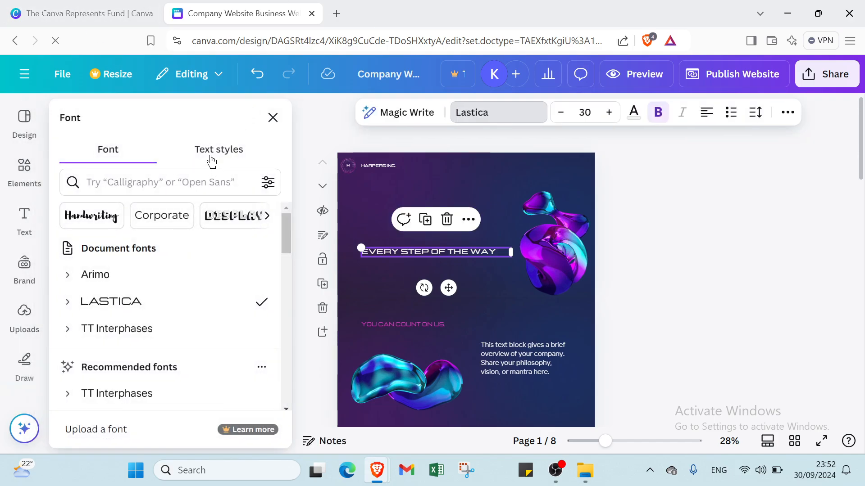
left_click(212, 157)
left_click(272, 118)
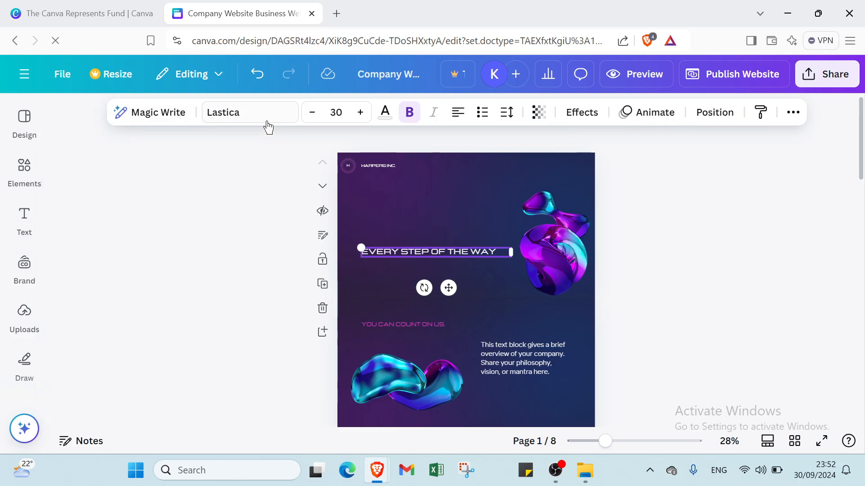
Set the font size of the "EVERY STEP OF THE WAY" text to 63
left_click(312, 118)
left_click(319, 119)
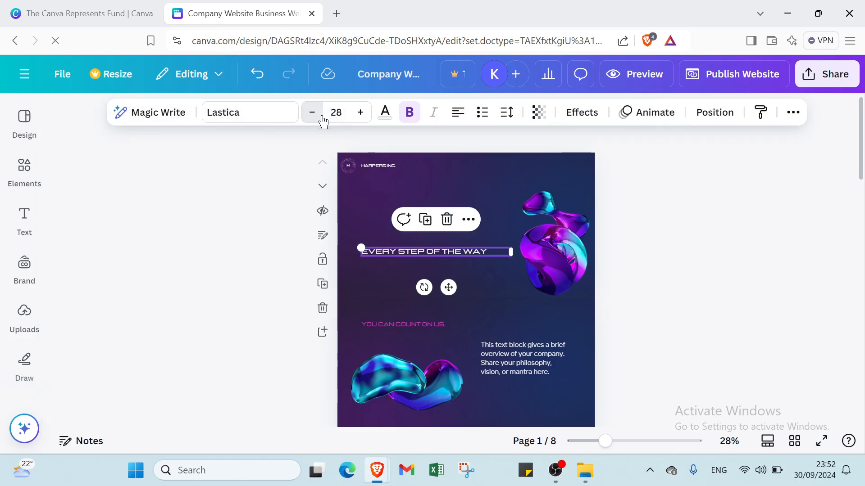
left_click(322, 118)
left_click(356, 118)
left_click(356, 120)
left_click(356, 120)
left_click(355, 119)
left_click(356, 120)
left_click(356, 119)
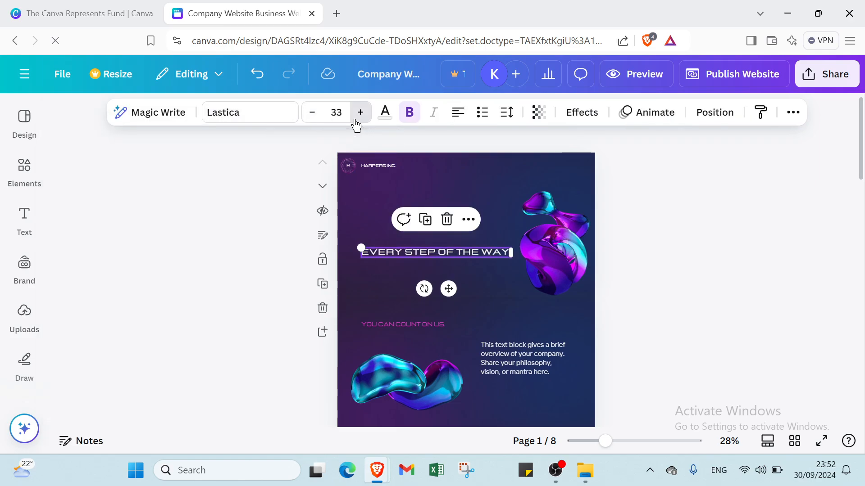
left_click(356, 120)
left_click(355, 120)
left_click(355, 119)
left_click(356, 119)
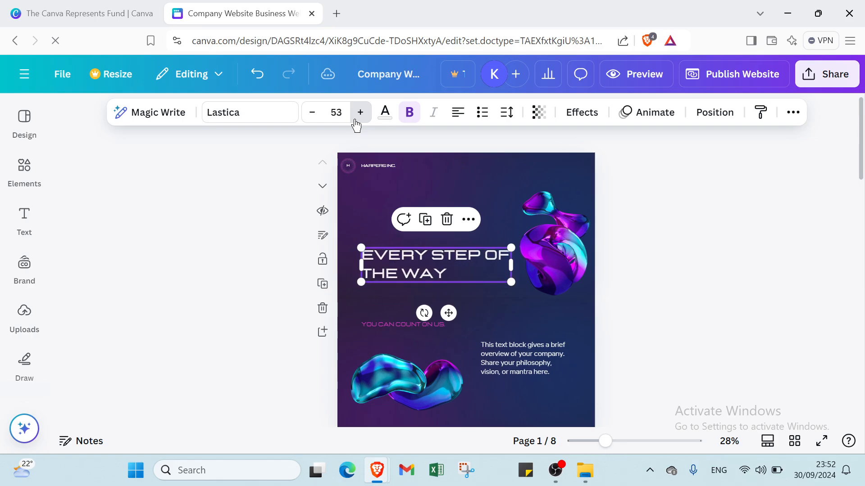
left_click(355, 120)
left_click(356, 120)
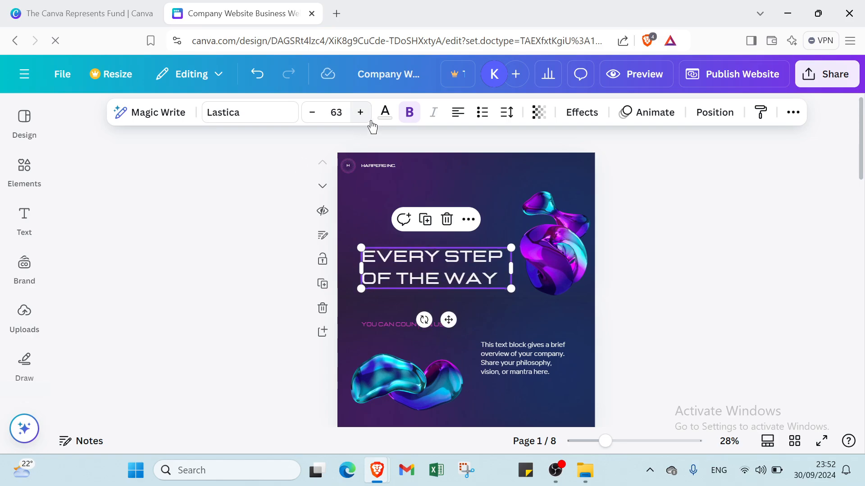
Try black and dark purple #3C205D as the heading's text colour, and return it to the off-white document colour
left_click(385, 112)
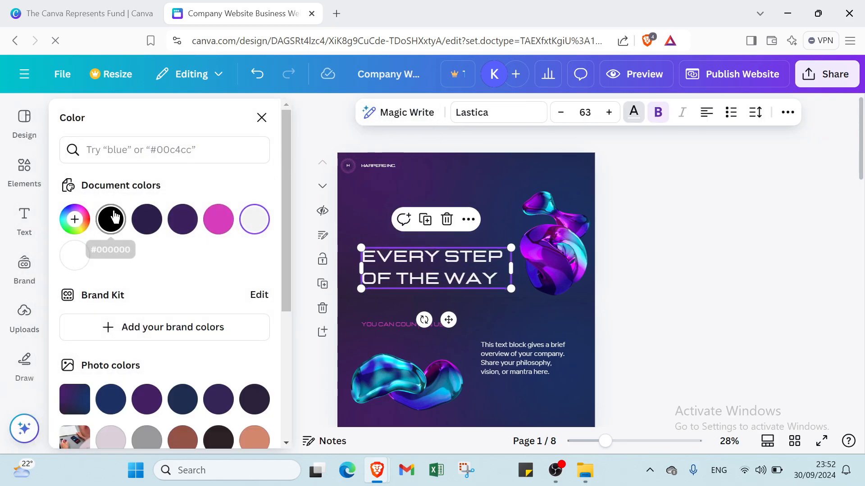
left_click(112, 219)
left_click(182, 219)
left_click(183, 219)
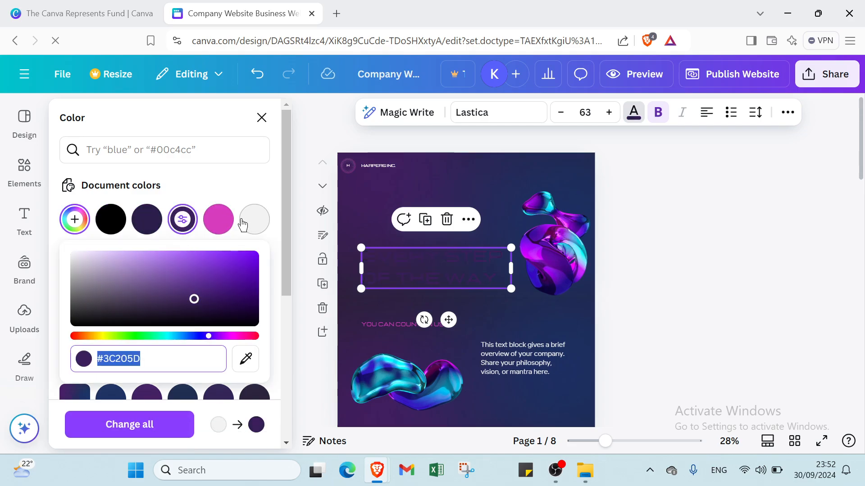
left_click(242, 224)
Try different hues in the custom colour picker and apply the #F2F2F2 text colour across all pages
left_click(75, 219)
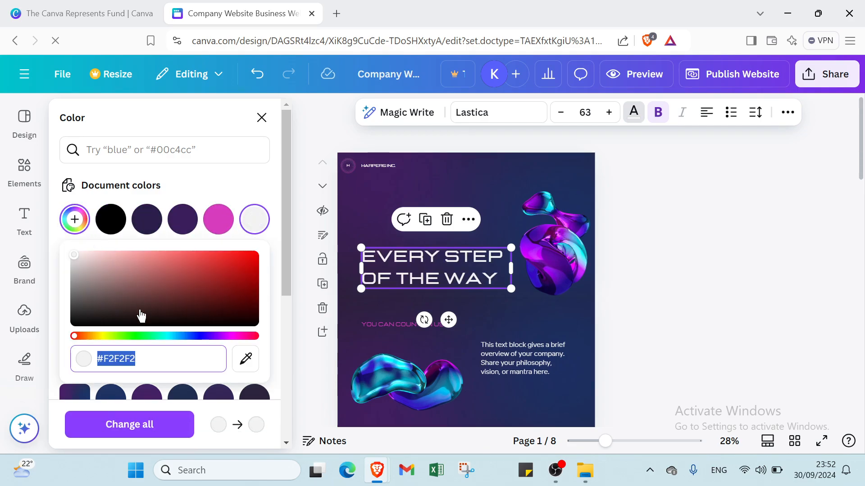
left_click(111, 337)
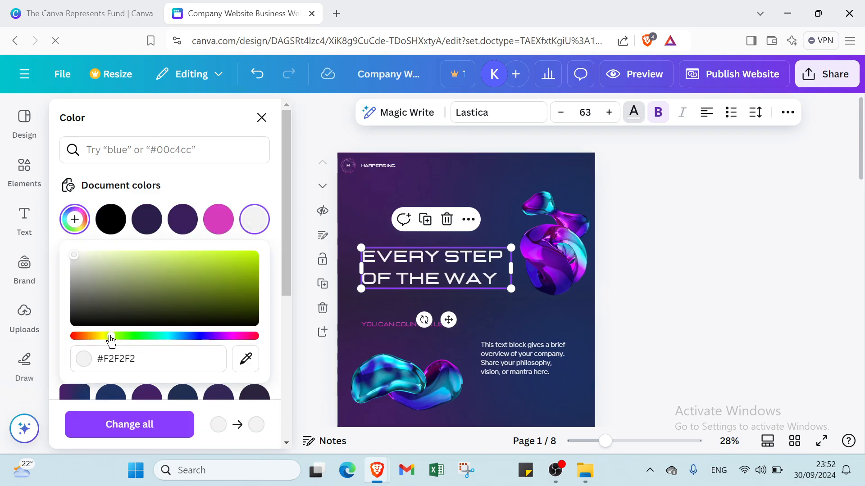
left_click_drag(111, 337, 80, 336)
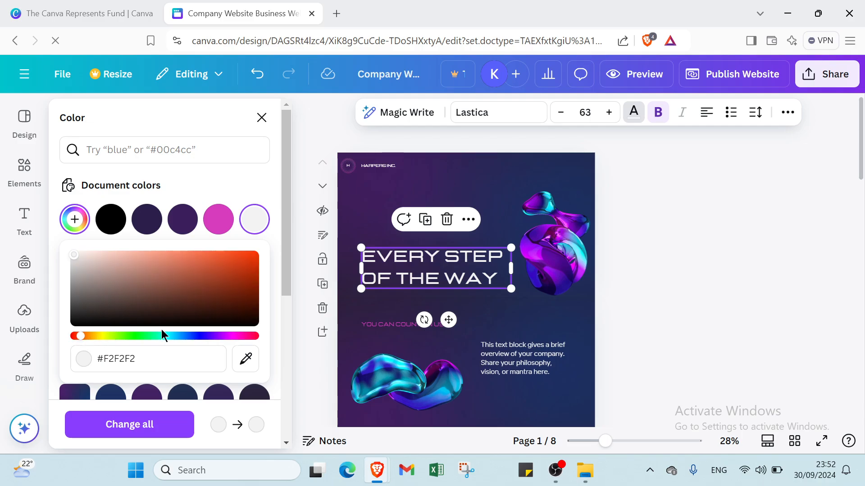
left_click(153, 426)
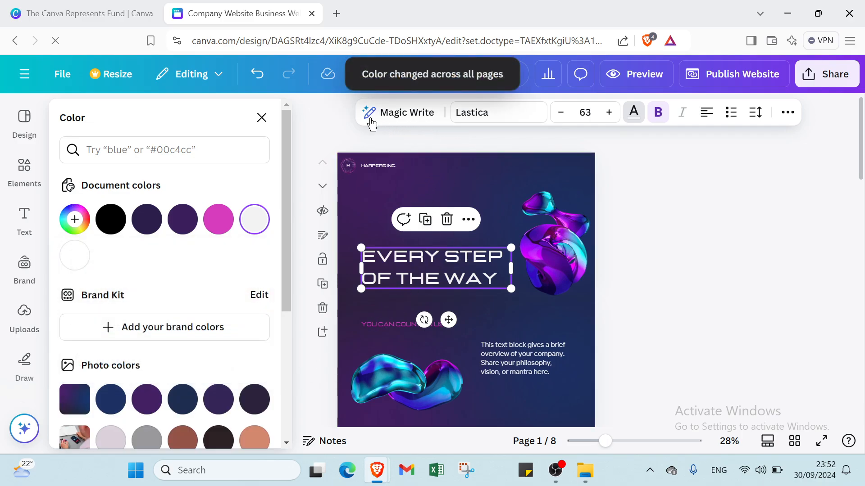
left_click(255, 122)
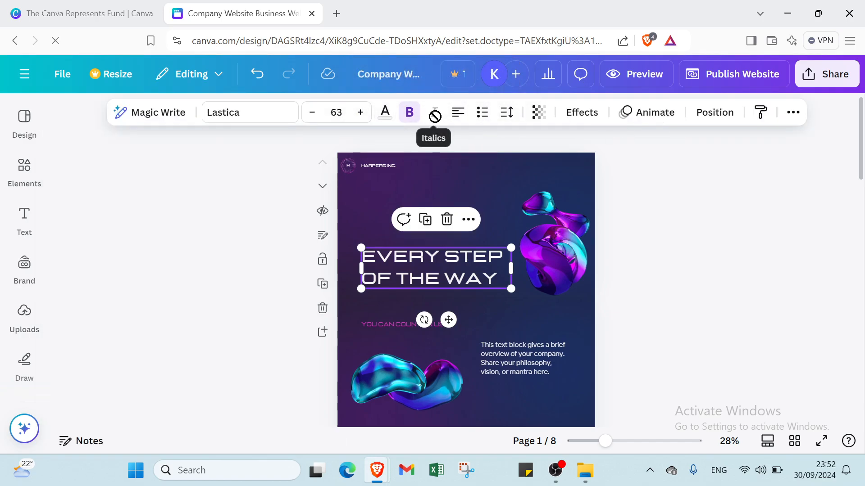
Centre the "EVERY STEP OF THE WAY" text and turn it into a bulleted list
left_click(458, 114)
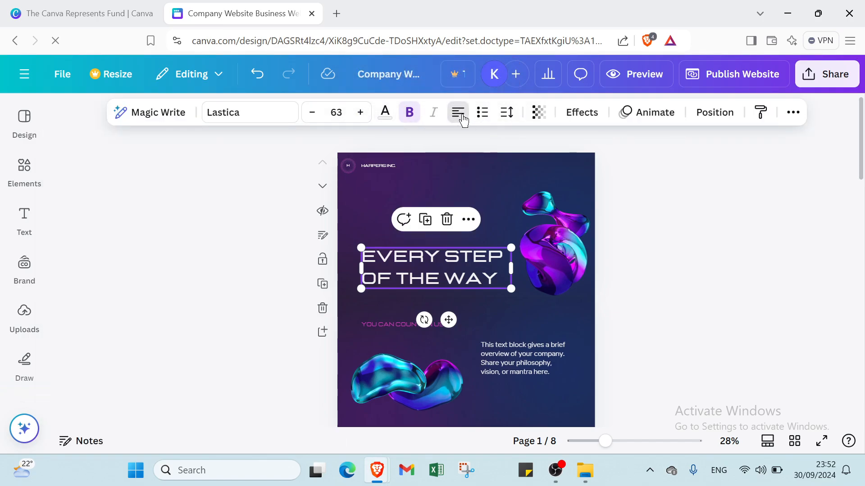
left_click(483, 114)
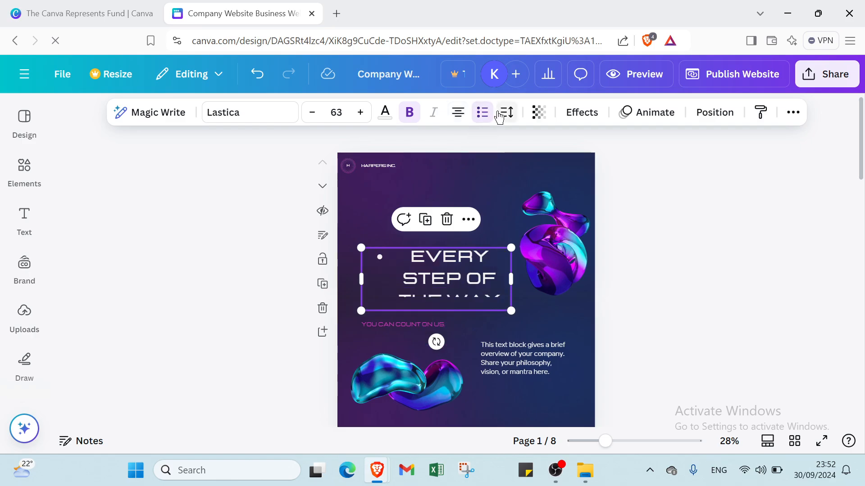
Set the bulleted heading's letter spacing to -200 and its line spacing to 1.06
left_click(501, 116)
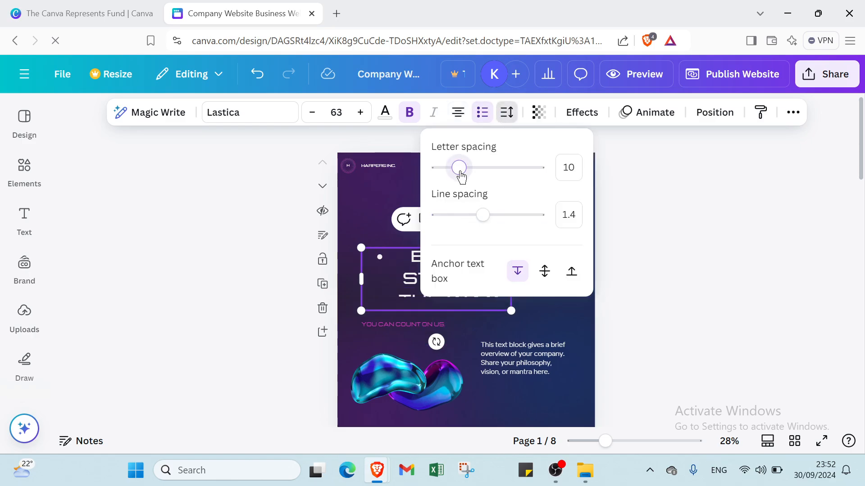
left_click_drag(461, 176, 527, 180)
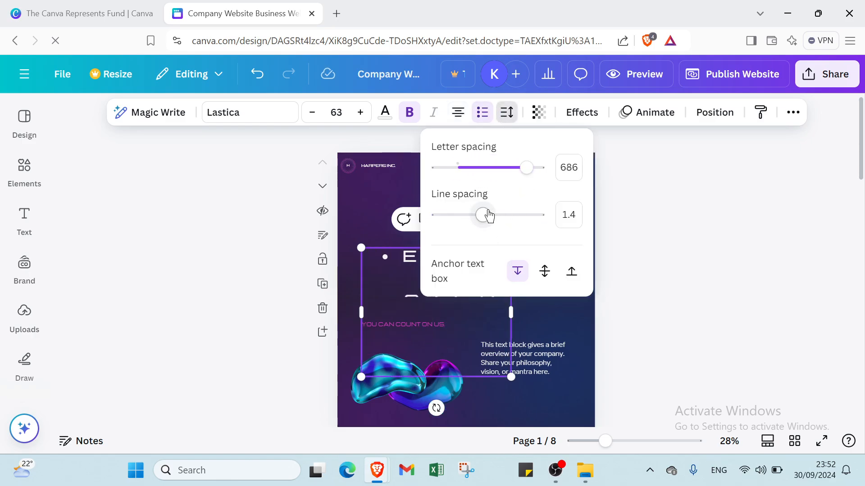
left_click_drag(489, 216, 466, 215)
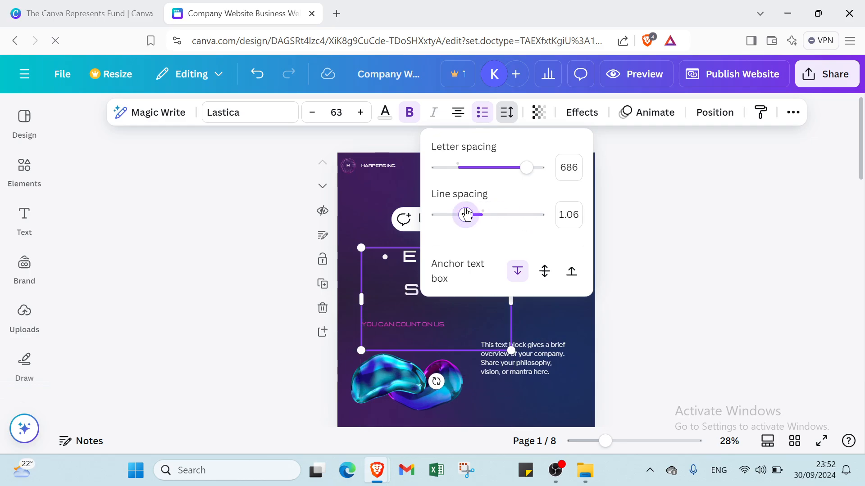
left_click_drag(522, 168, 440, 168)
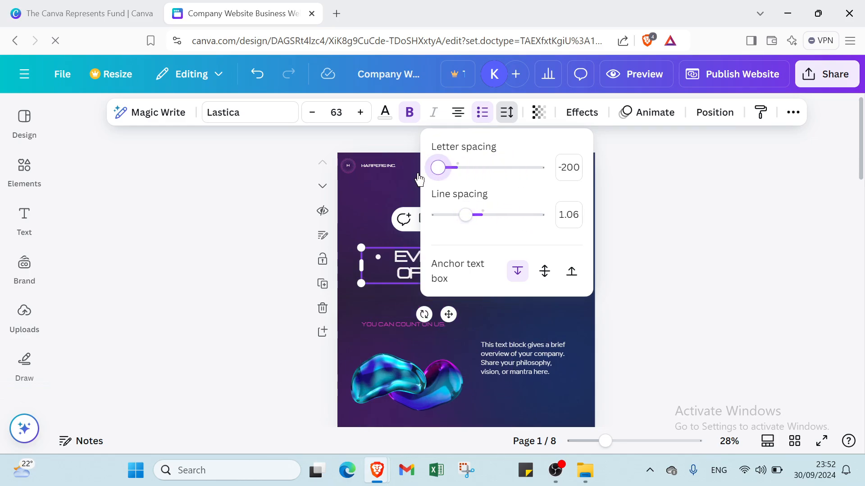
left_click(419, 179)
left_click(418, 179)
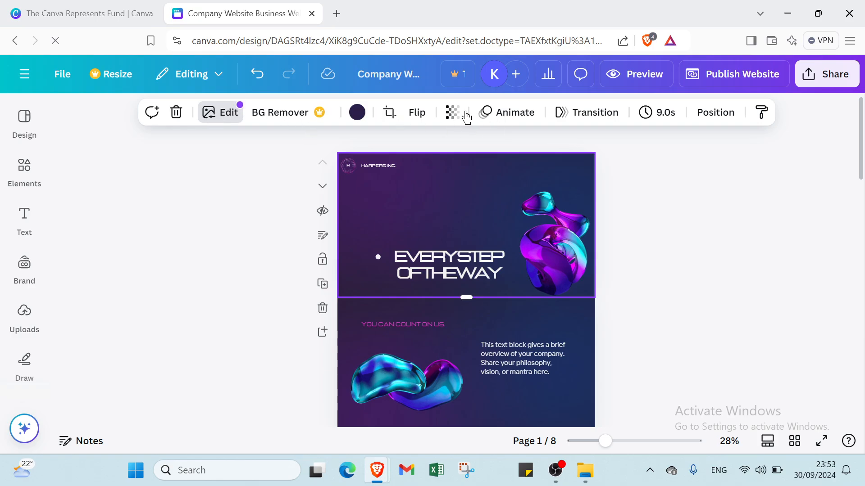
Try the Rise page animation on the first page and replace it with Fade
left_click(598, 115)
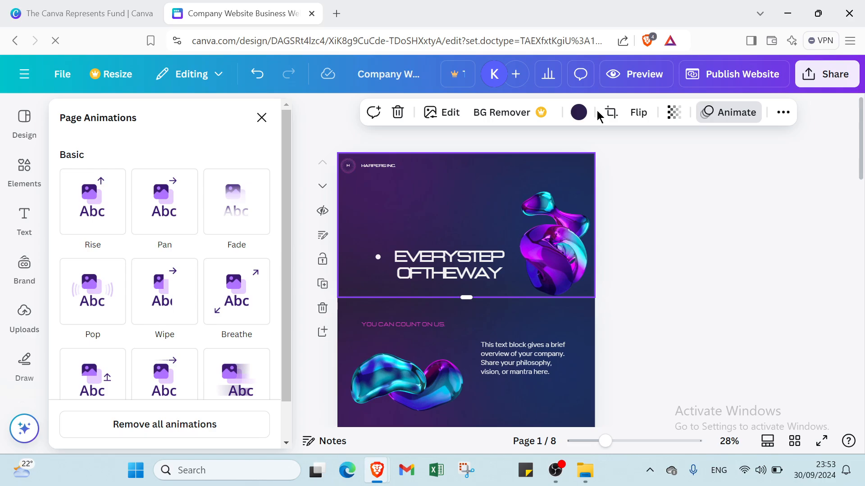
left_click(265, 126)
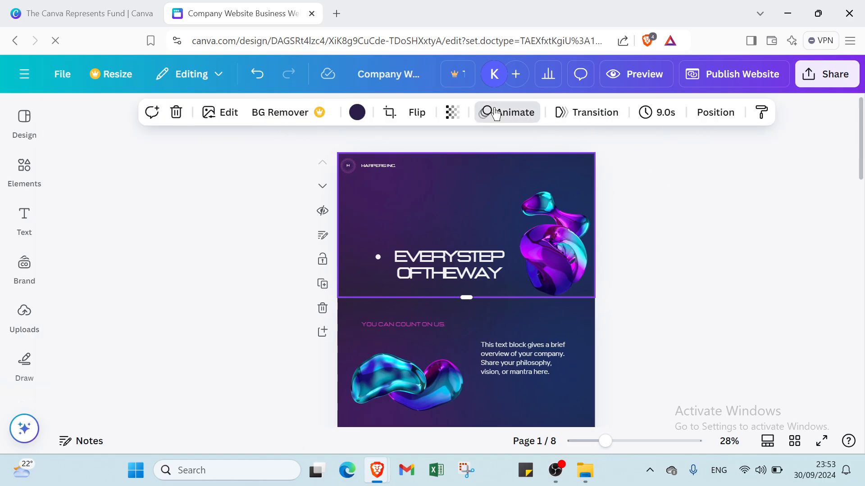
left_click(495, 114)
left_click(108, 203)
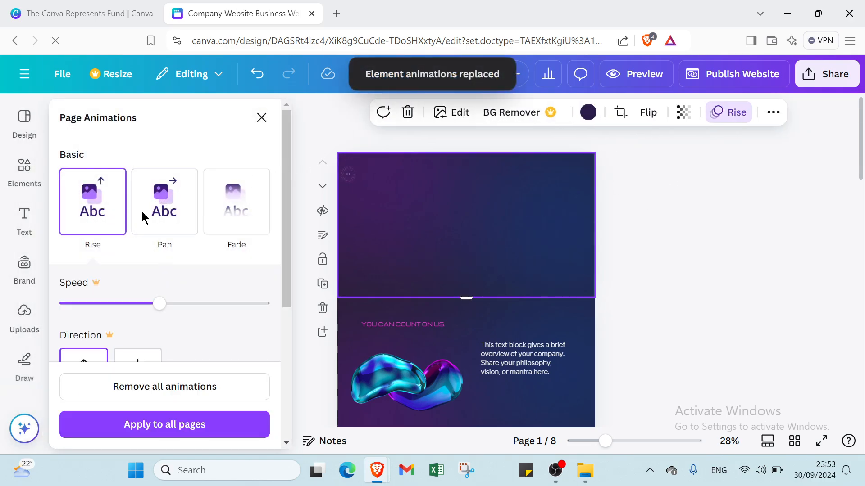
left_click(236, 202)
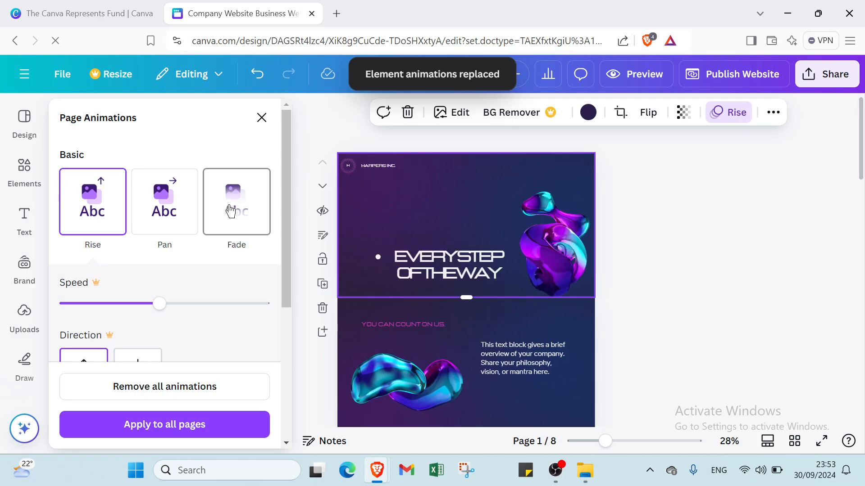
Flip the background image of the first page's top section horizontally
left_click(648, 112)
left_click(657, 148)
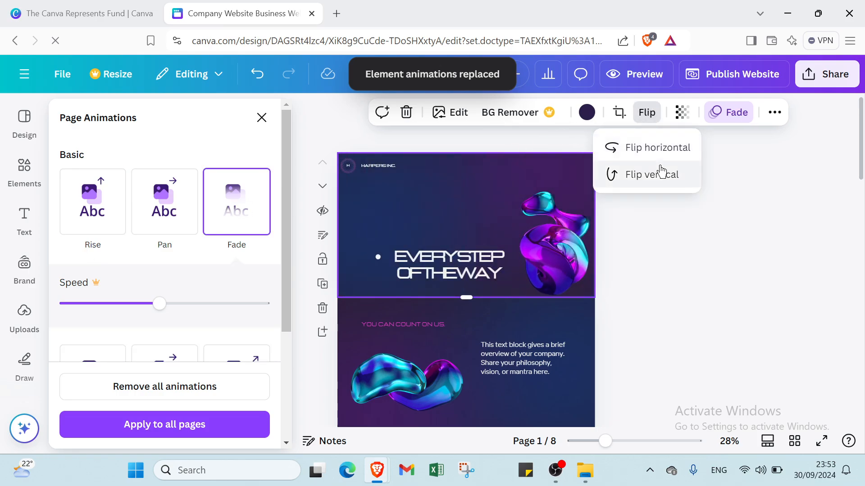
Set the transparency value of the first page's background image to 100
left_click(262, 118)
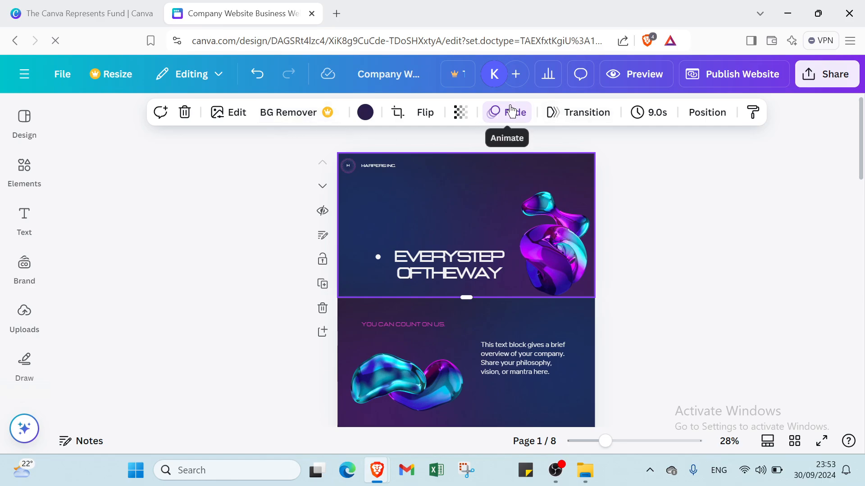
left_click(457, 117)
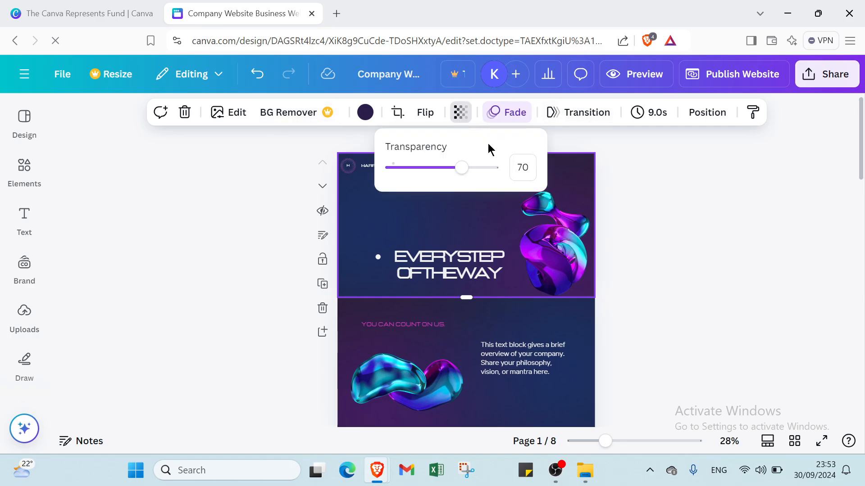
left_click_drag(465, 168, 492, 166)
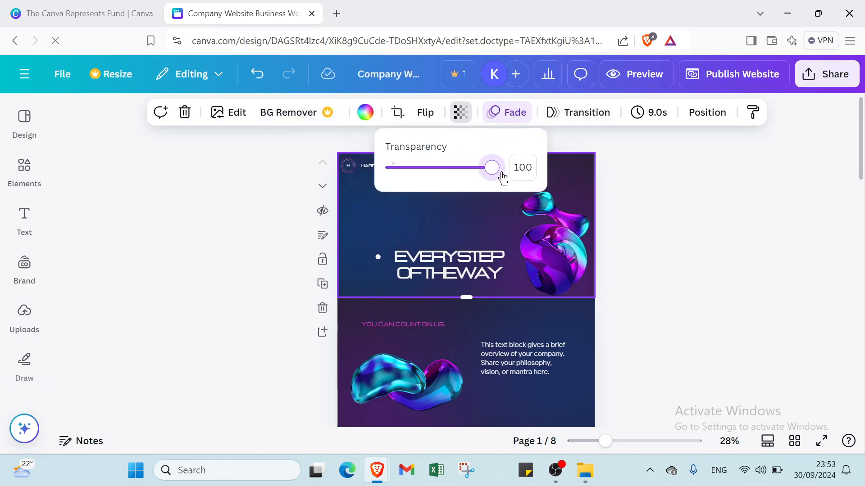
Add a Color Wipe transition to the first page with an upward direction
left_click(557, 112)
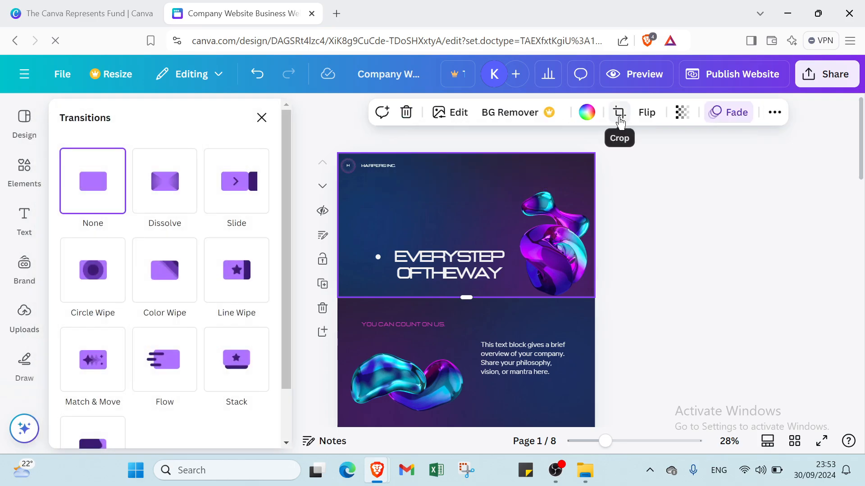
left_click(165, 271)
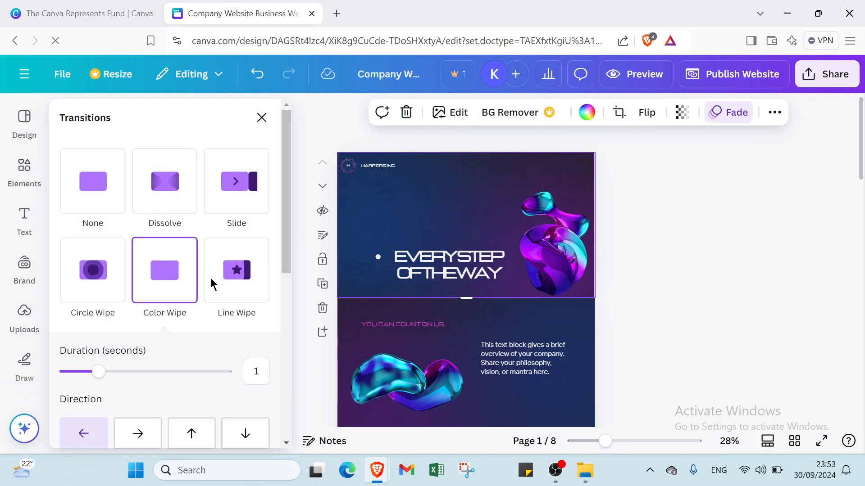
left_click(191, 334)
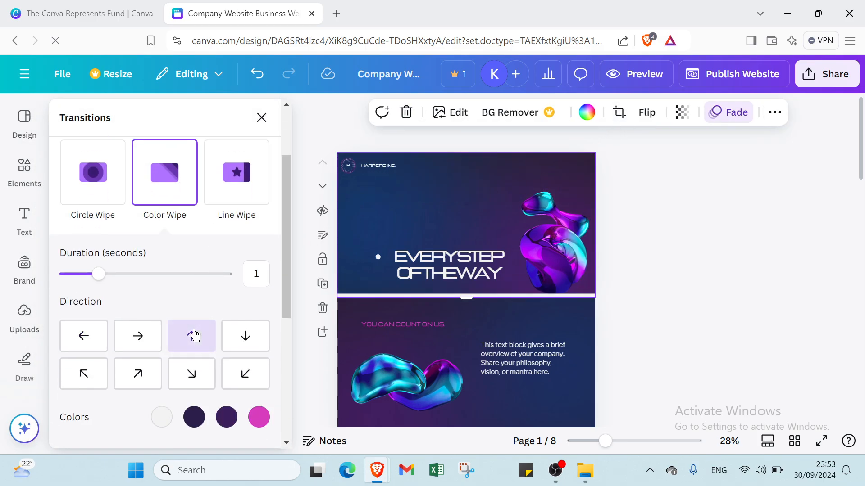
left_click(649, 176)
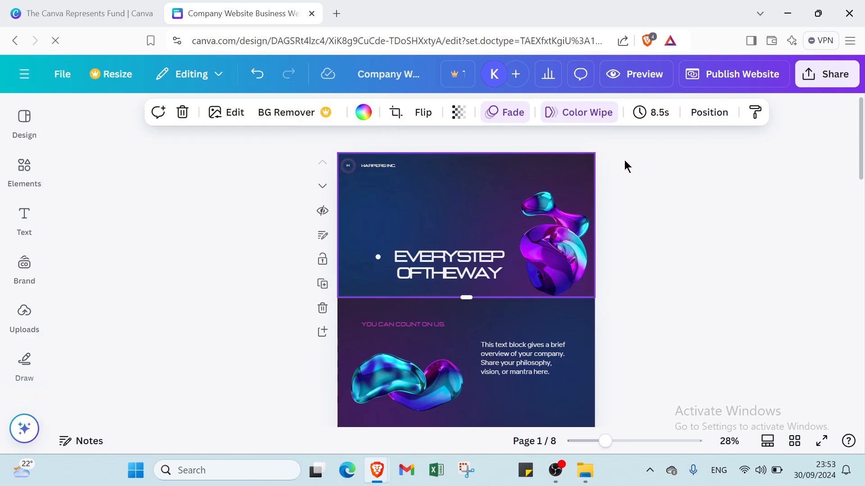
Set the first page's timing to 30.0 seconds
left_click(660, 116)
left_click_drag(615, 170, 720, 187)
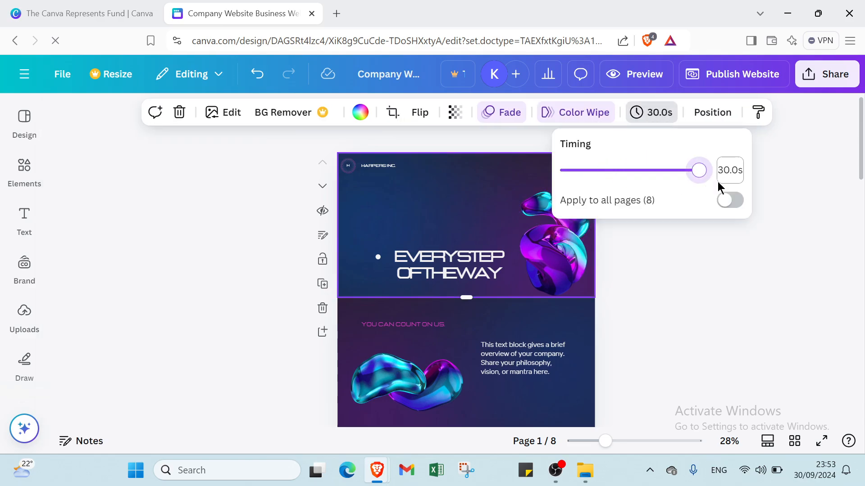
left_click(744, 234)
Review the arrangement and position options for the first page's background image
left_click(711, 112)
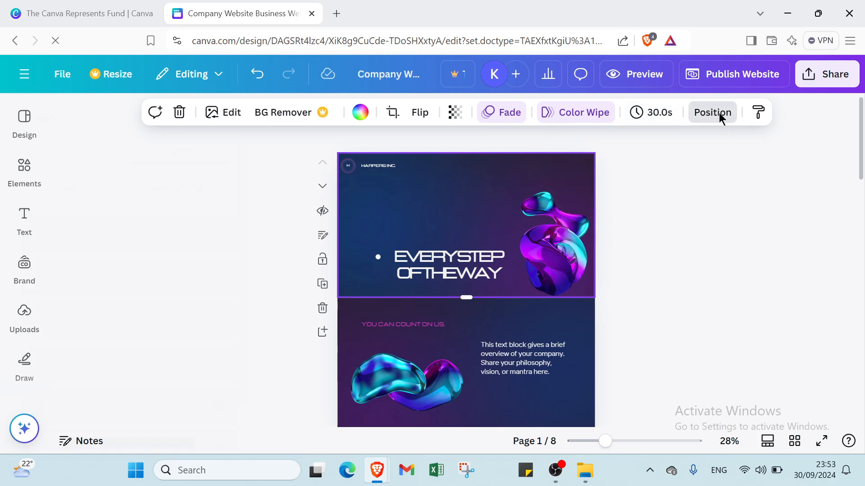
left_click(114, 149)
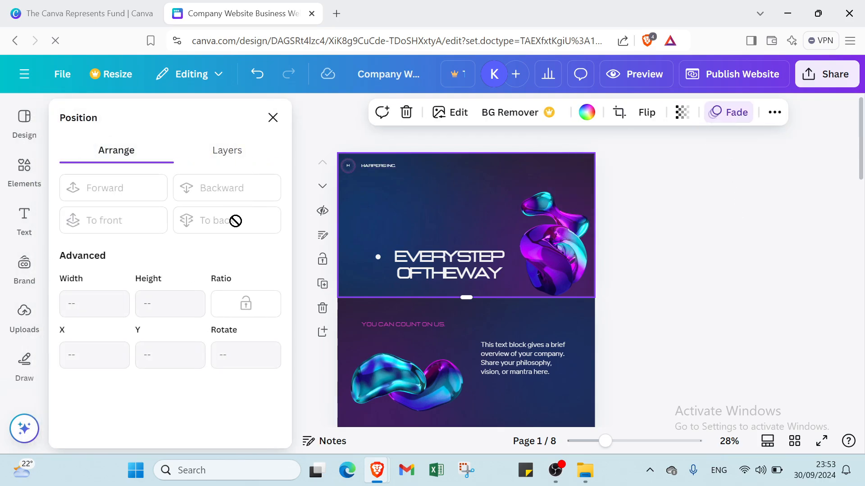
left_click(669, 191)
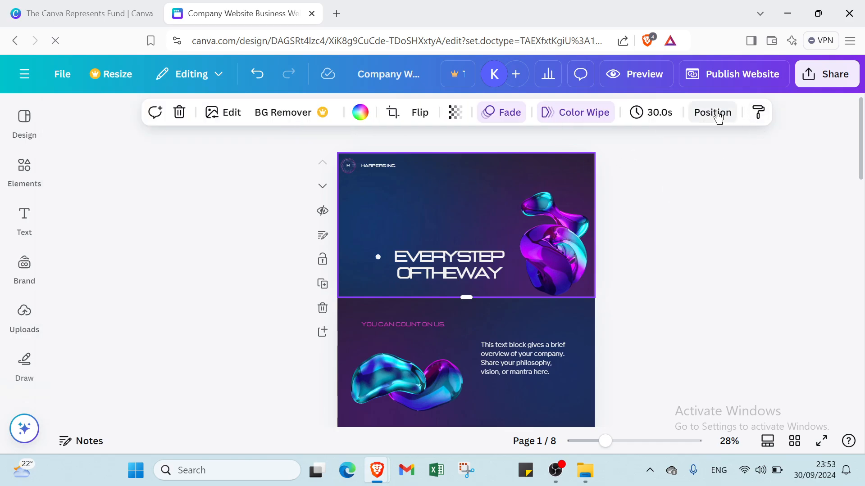
Copy the background image's style and delete the large purple twisted ring graphic from the first page
left_click(755, 120)
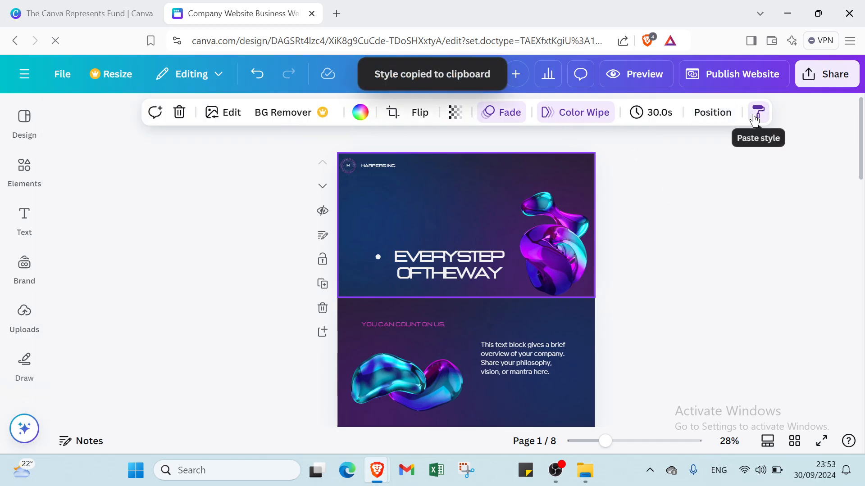
left_click(558, 252)
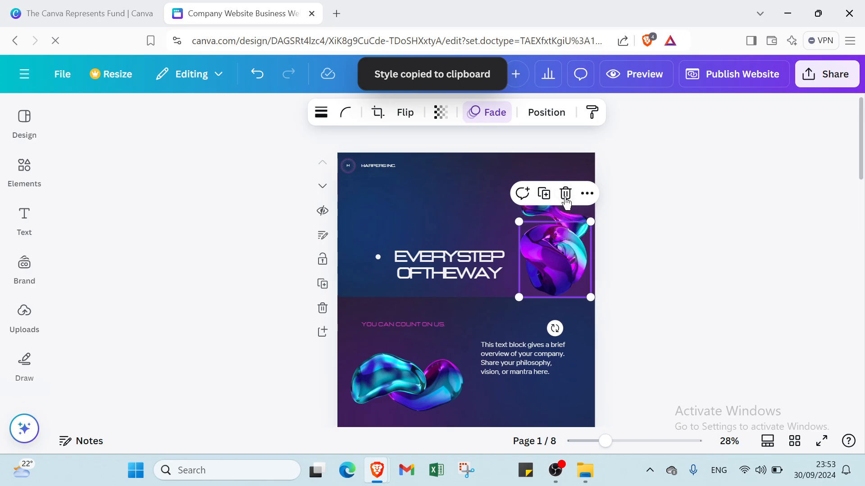
left_click(565, 193)
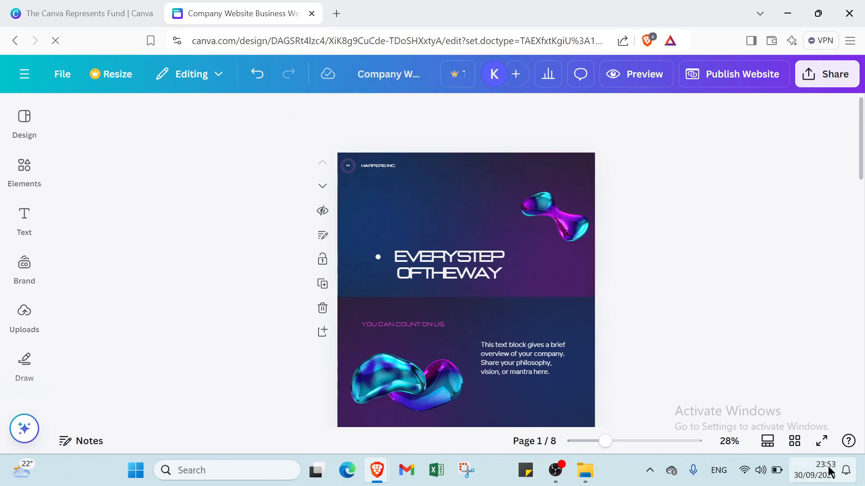
Look through the website templates, layouts and styles, plus the graphics and photos offered for the Frame element category
left_click(8, 133)
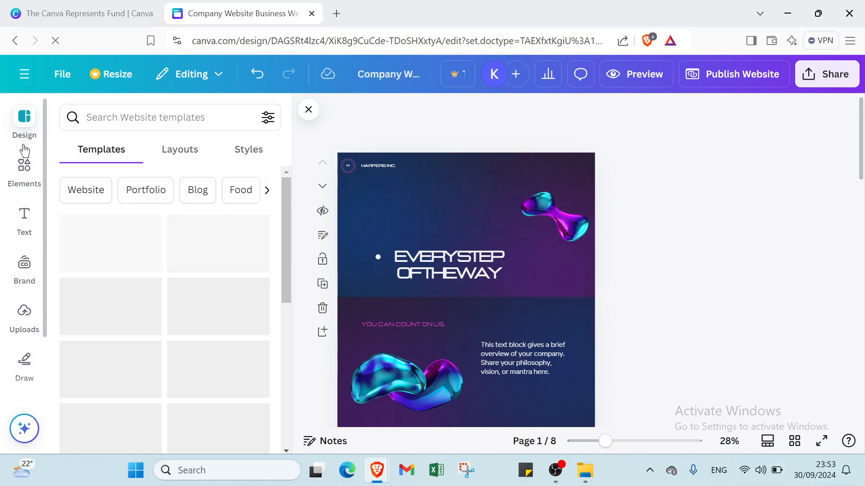
left_click(178, 149)
left_click(242, 156)
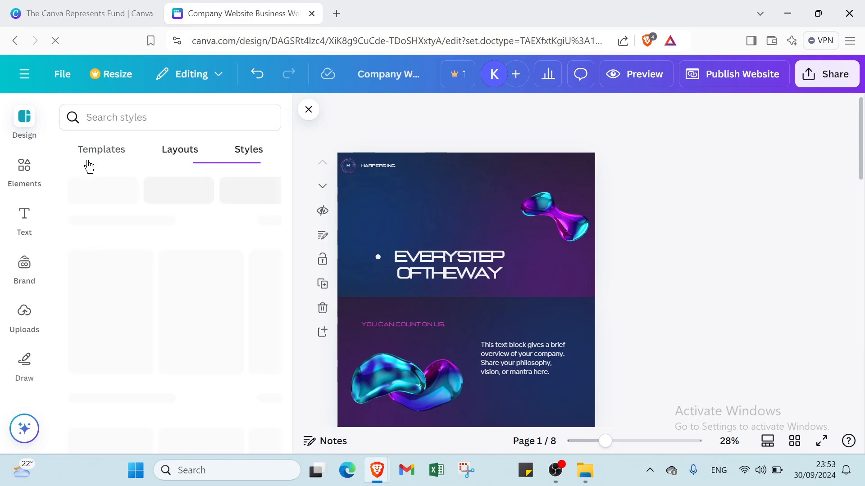
left_click(34, 170)
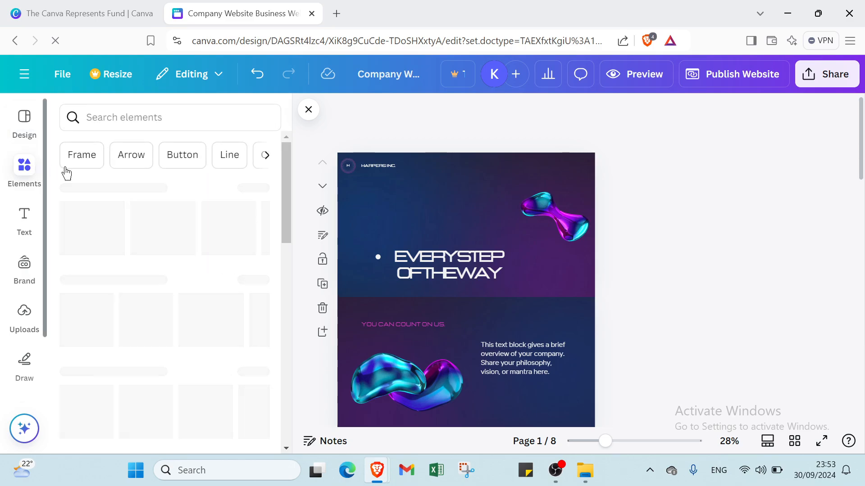
left_click(92, 163)
left_click(119, 157)
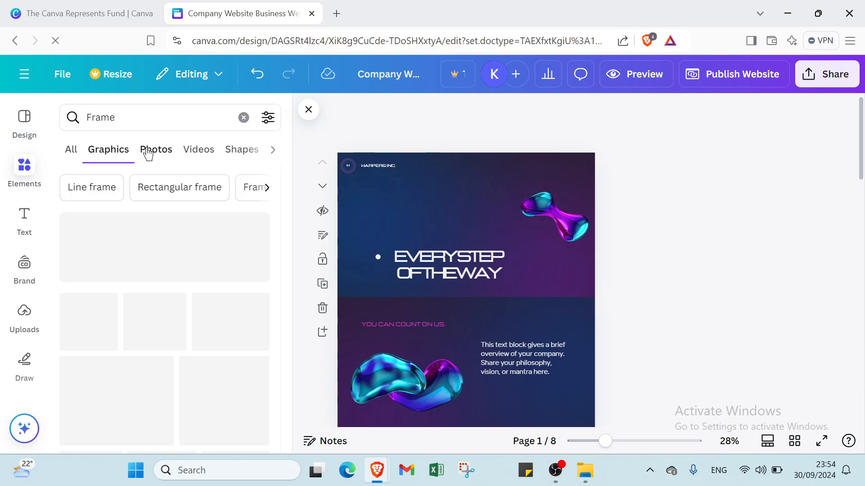
left_click(153, 151)
left_click(168, 153)
Add a text box to the first page, and check the Magic Write introduction and the brand fonts dialog
left_click(34, 214)
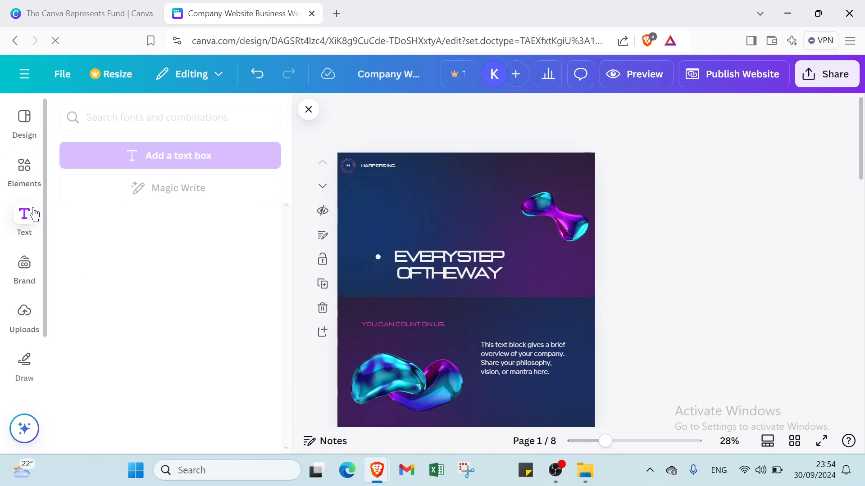
left_click(180, 157)
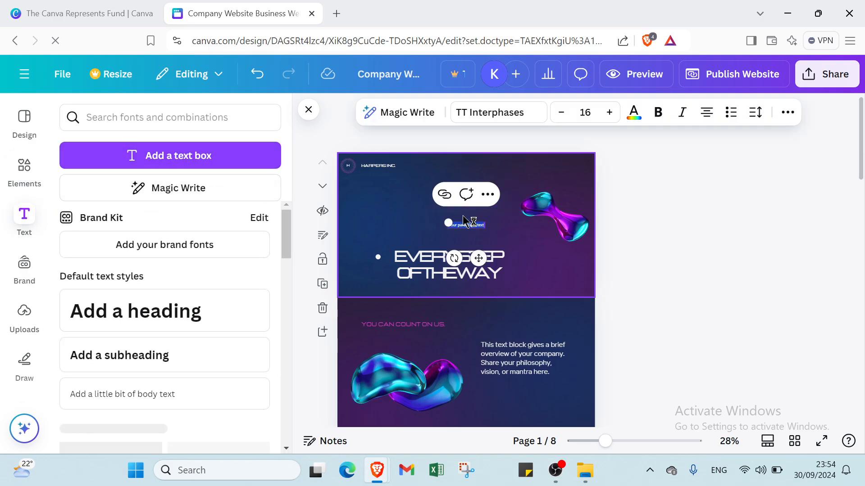
left_click(215, 192)
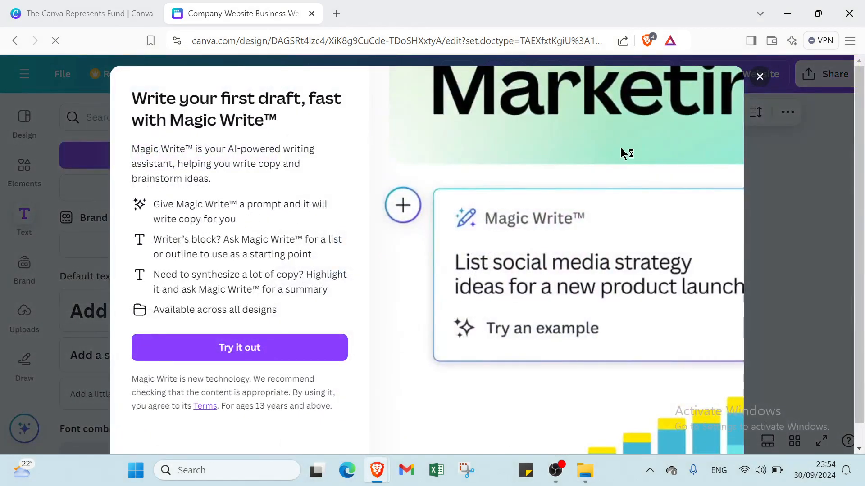
left_click(760, 77)
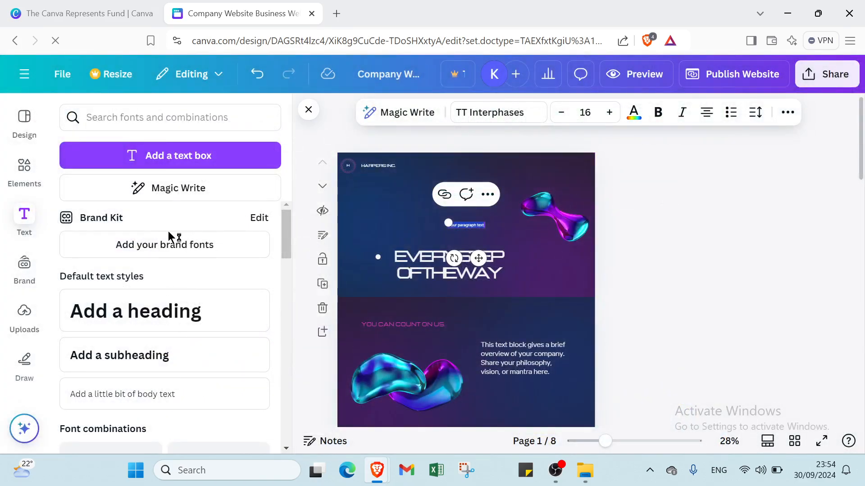
left_click(164, 246)
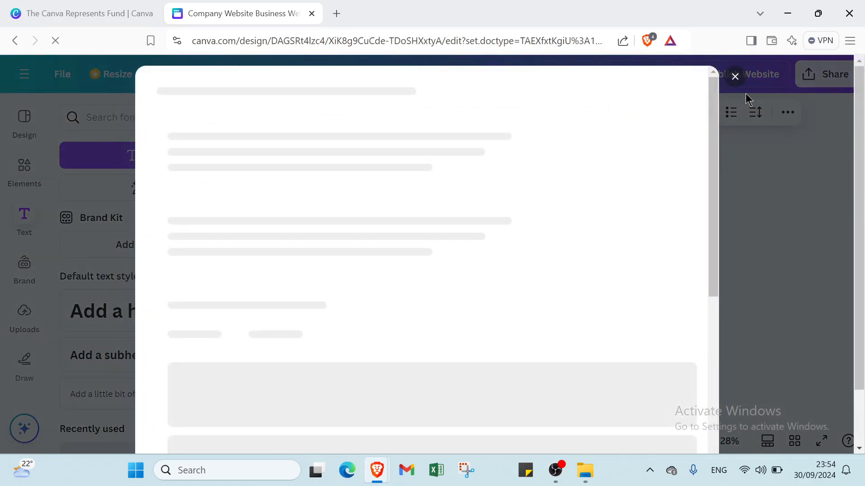
left_click(734, 78)
Add the default heading, subheading and body text to the first page
left_click(170, 314)
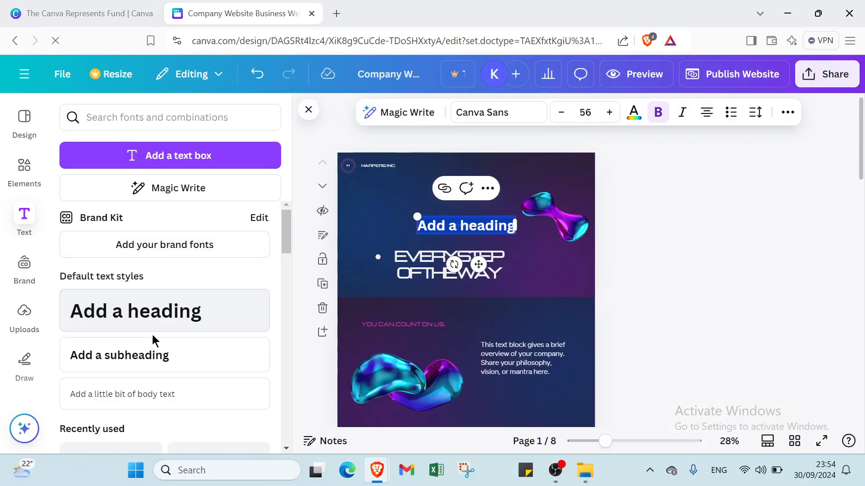
left_click(148, 351)
left_click(147, 395)
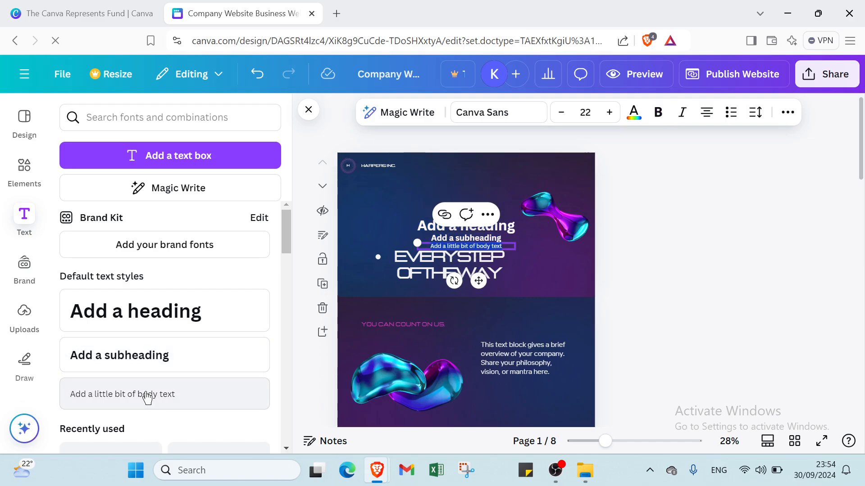
Place the "FIVE TIPS FOR GREAT SKIN" font combination on the first page and dismiss the promotional dialog
scroll(137, 388, "down", 5)
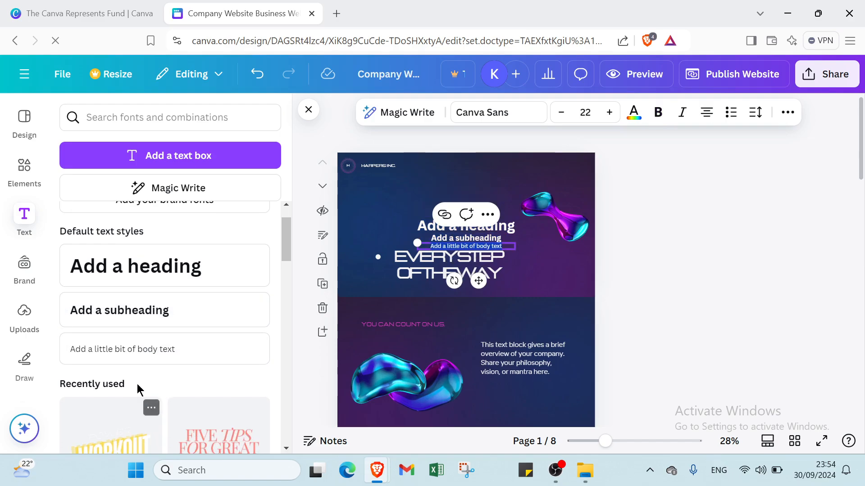
scroll(100, 363, "down", 3)
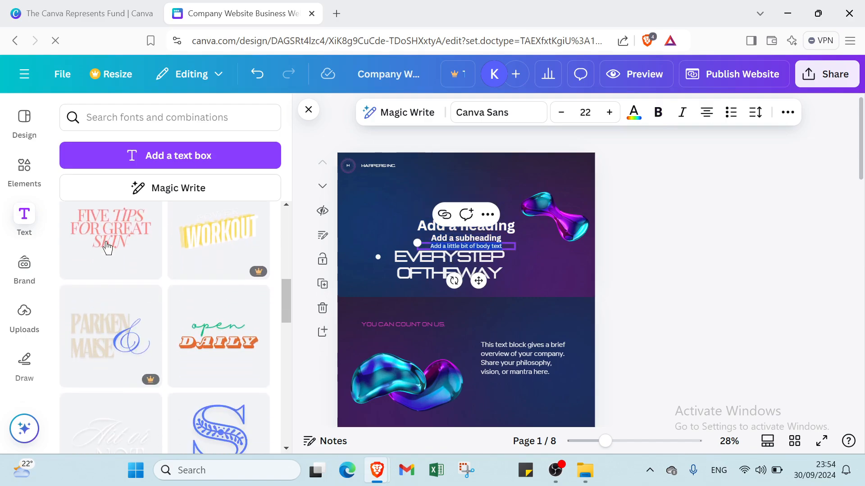
left_click_drag(108, 247, 465, 268)
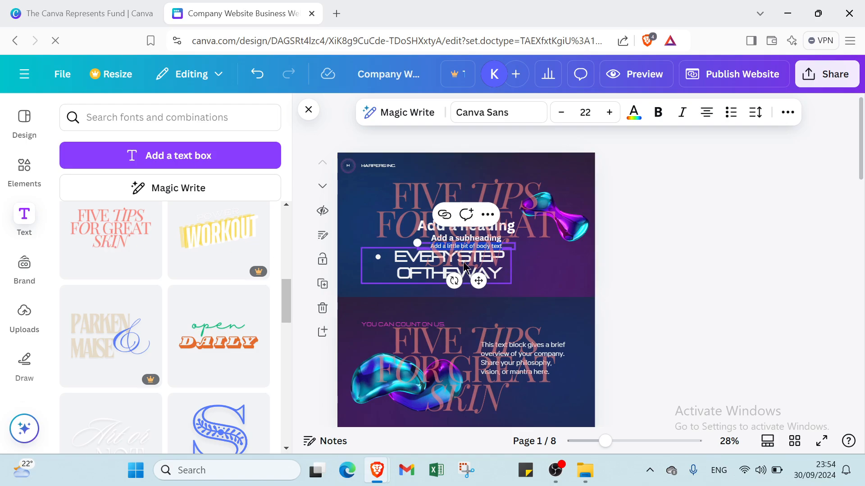
left_click(237, 241)
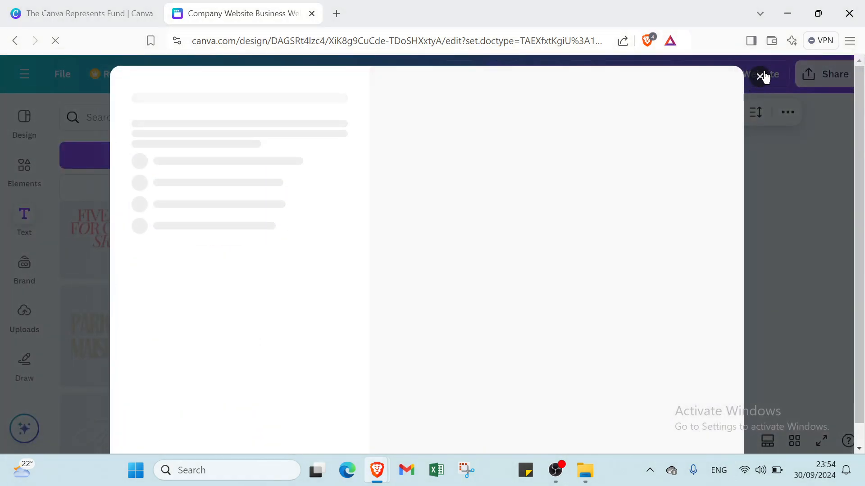
left_click(761, 77)
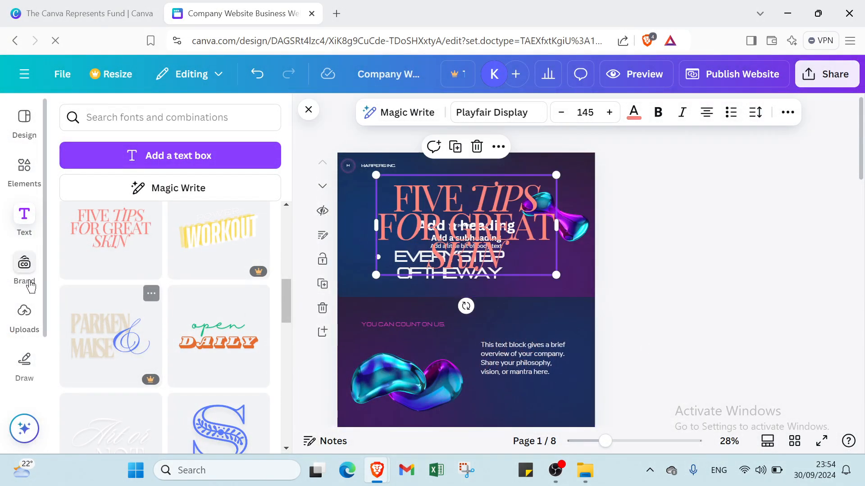
Review the Brand Kit categories and the media upload options
left_click(27, 280)
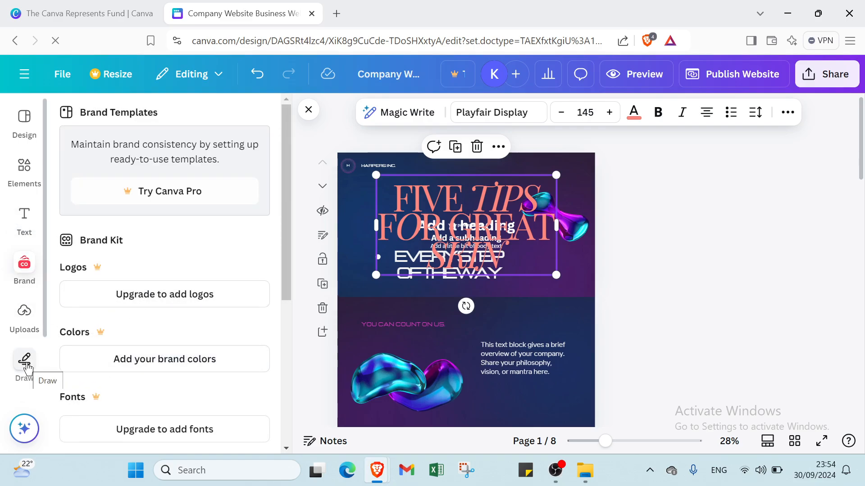
scroll(118, 381, "down", 5)
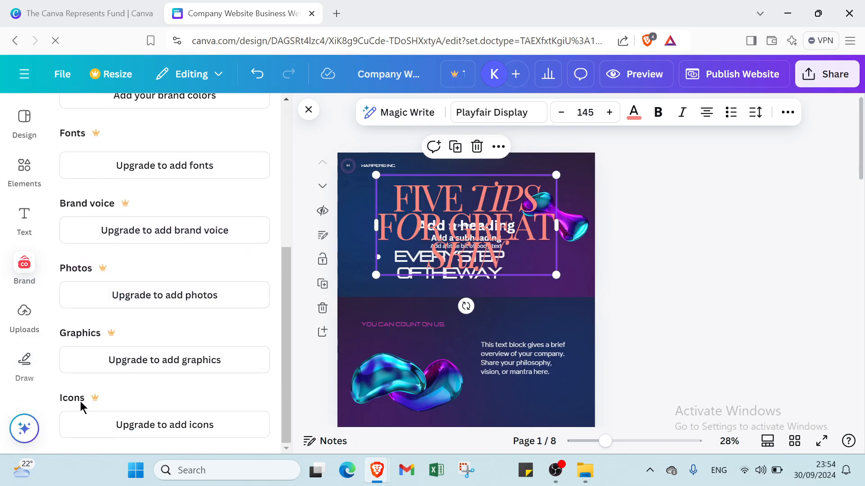
left_click(24, 314)
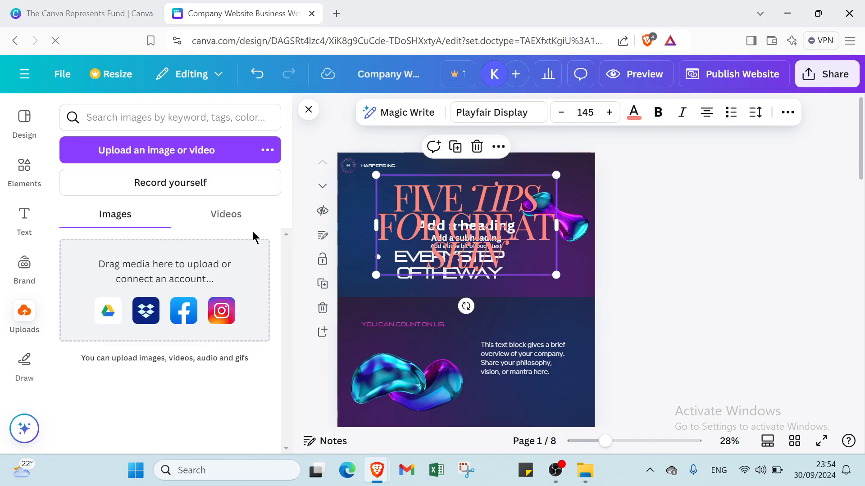
Handwrite "CANVA" in yellow highlighter across the upper edge of the first page, and close the drawing tools
left_click(21, 377)
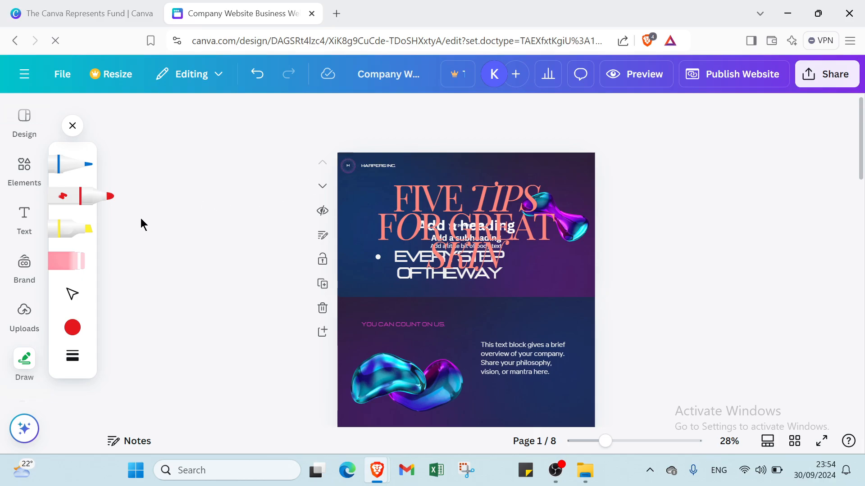
left_click(90, 240)
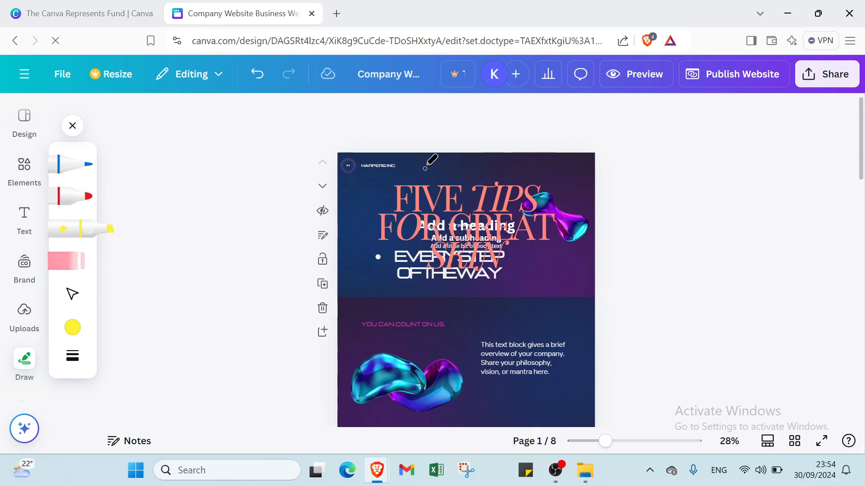
mouse_move(411, 159)
left_mouse_down()
mouse_move(400, 173)
mouse_move(415, 192)
left_mouse_up()
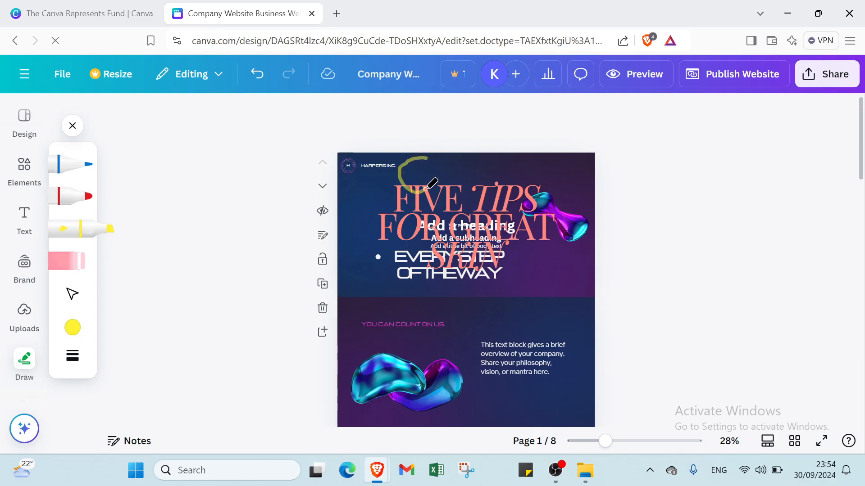
left_click_drag(458, 154, 438, 186)
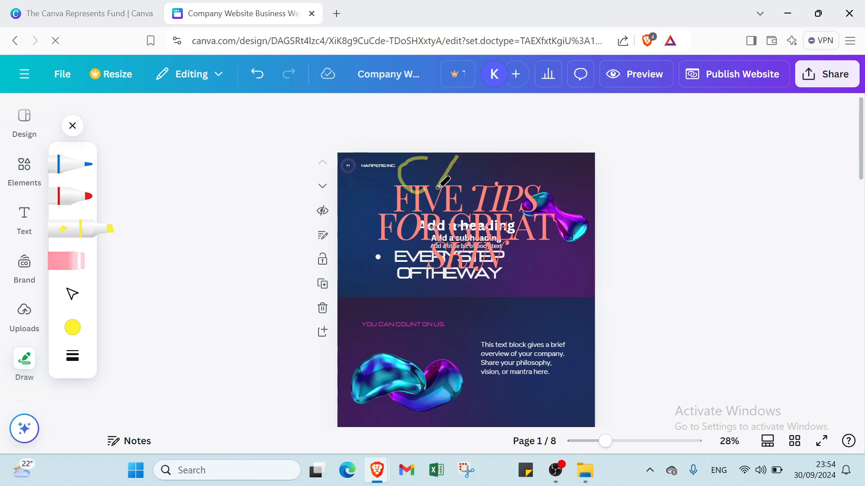
left_click_drag(468, 149, 476, 182)
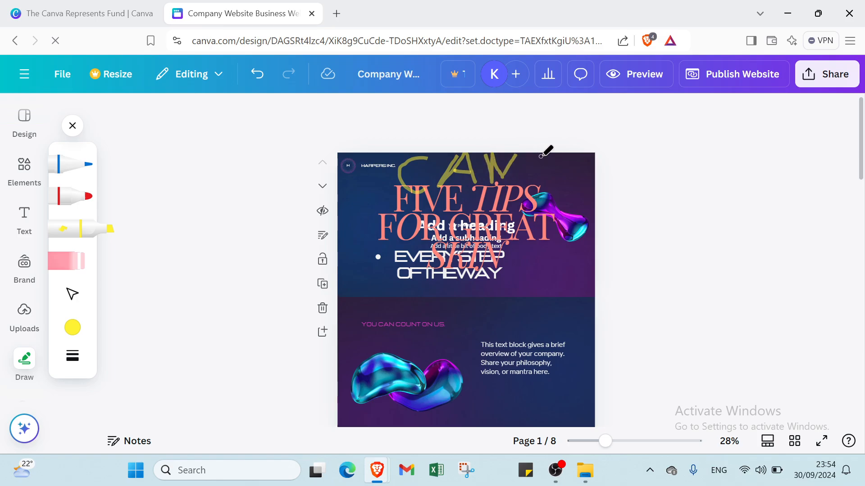
left_click_drag(533, 153, 541, 185)
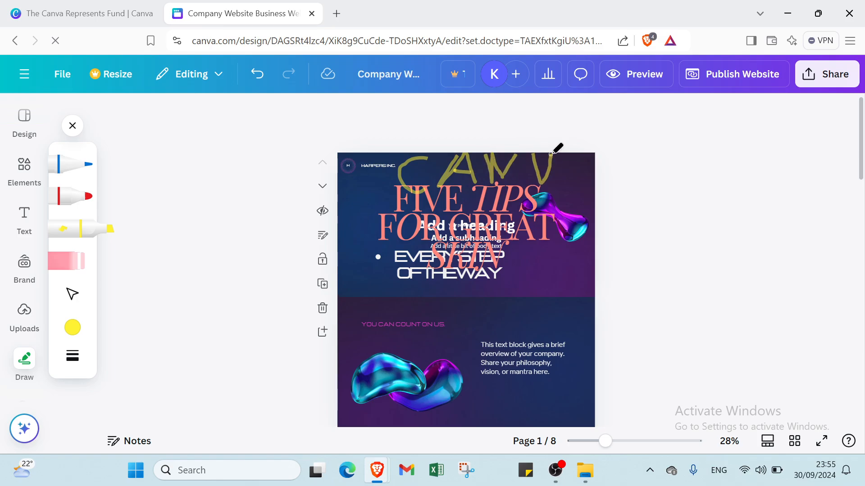
left_click_drag(561, 184, 575, 159)
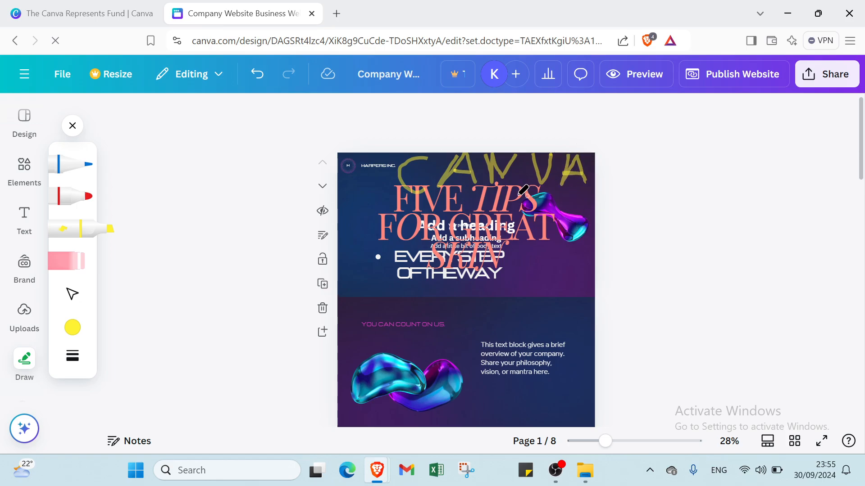
scroll(106, 310, "down", 3)
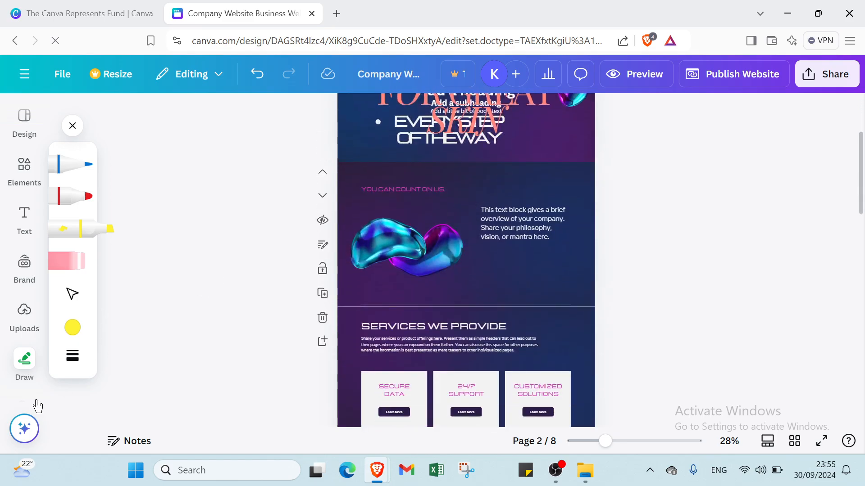
left_click(72, 125)
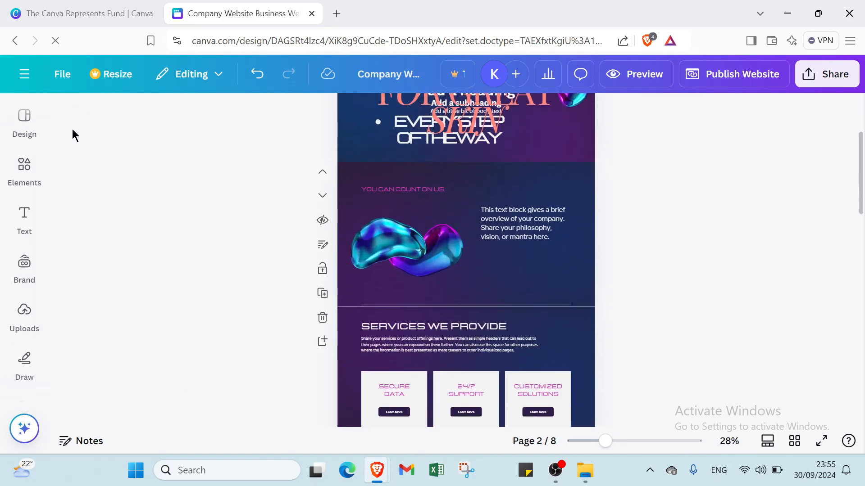
Leave the website design for the Canva home page, and switch to the open Canva Represents Fund page
left_click(33, 84)
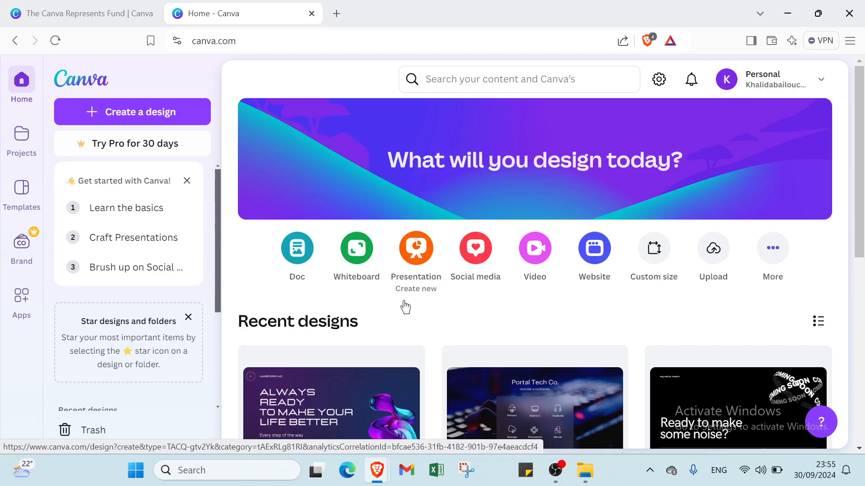
left_click(108, 10)
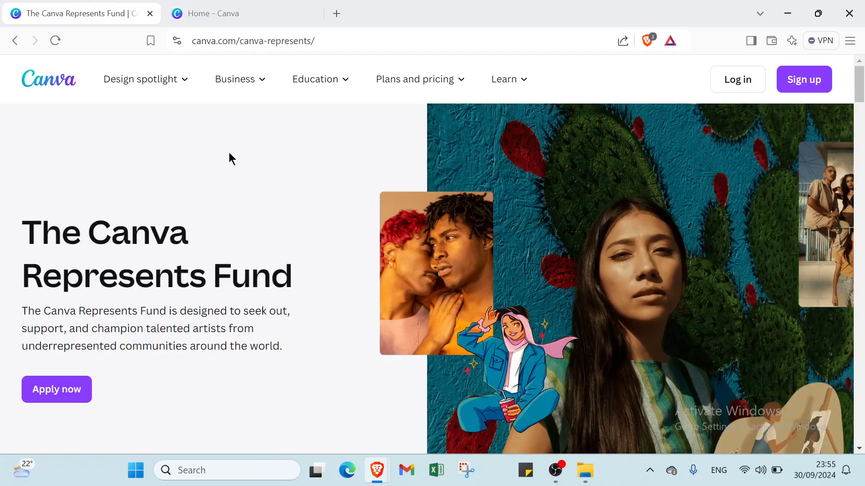